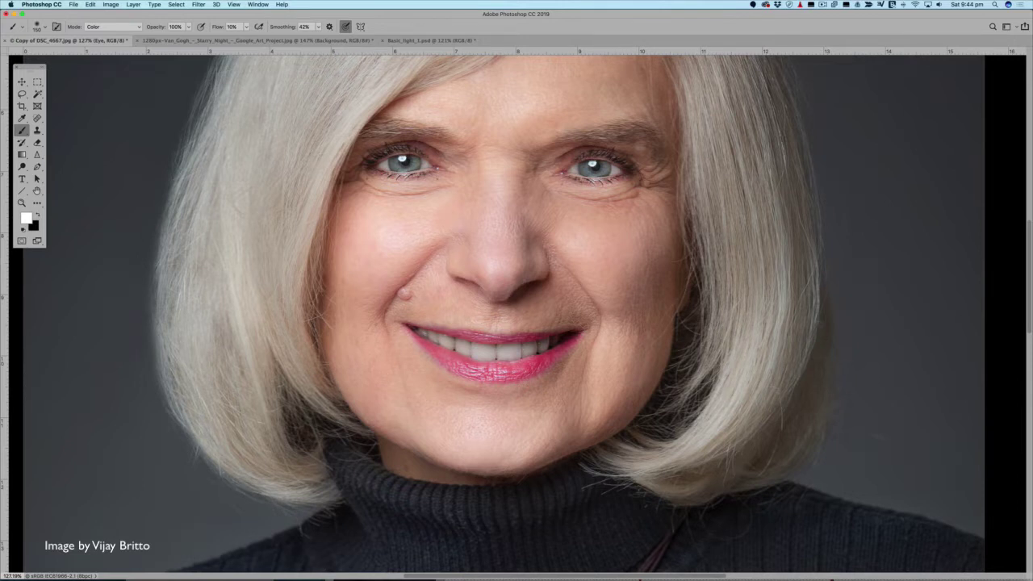
# - Toggle the right eye's blue colour edit off and on repeatedly, ending with it restored
pyautogui.press('super+z')
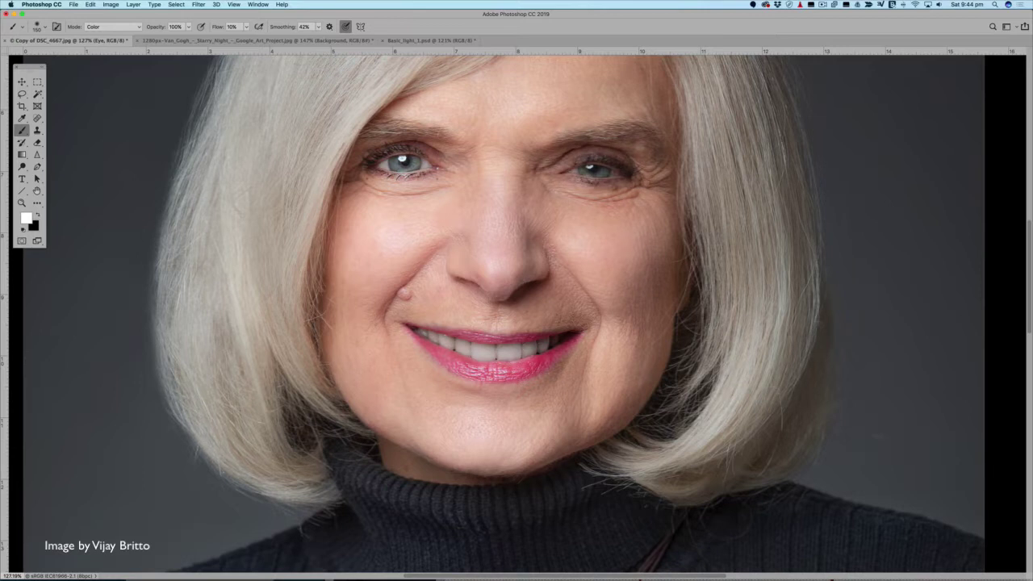
pyautogui.press('super+shift+z')
pyautogui.press('super+z')
pyautogui.press('super+shift+z')
pyautogui.press('super+z')
pyautogui.press('super+shift+z')
pyautogui.press('super+z')
pyautogui.press('super+shift+z')
pyautogui.press('super+z')
pyautogui.press('super+shift+z')
pyautogui.press('super+z')
pyautogui.press('super+shift+z')
pyautogui.press('super+z')
pyautogui.press('super+shift+z')
pyautogui.press('super+z')
pyautogui.press('super+shift+z')
pyautogui.press('super+z')
pyautogui.press('super+shift+z')
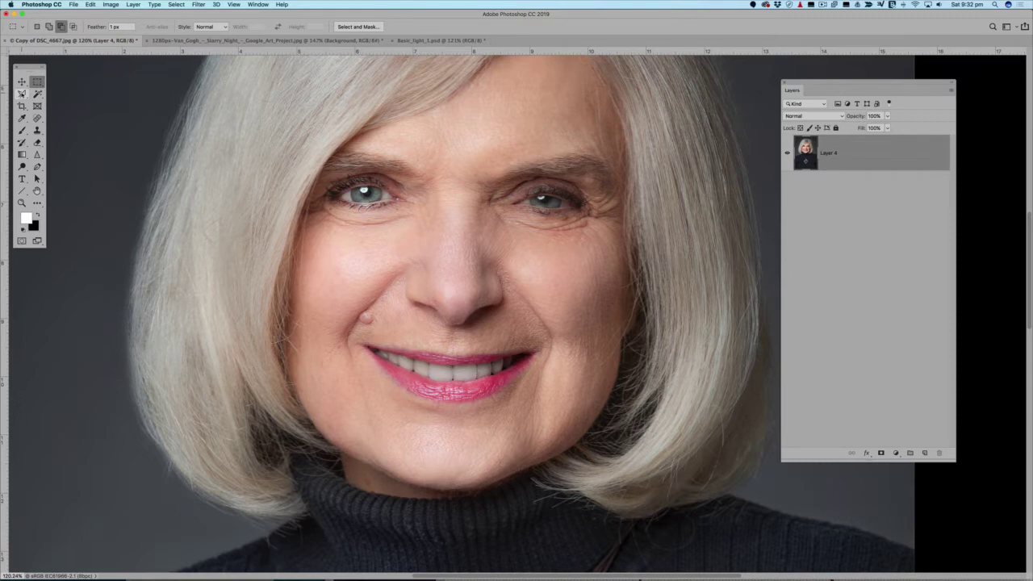
# - Lasso around the left eye and brow and copy it onto new Layer 5
pyautogui.click(22, 93)
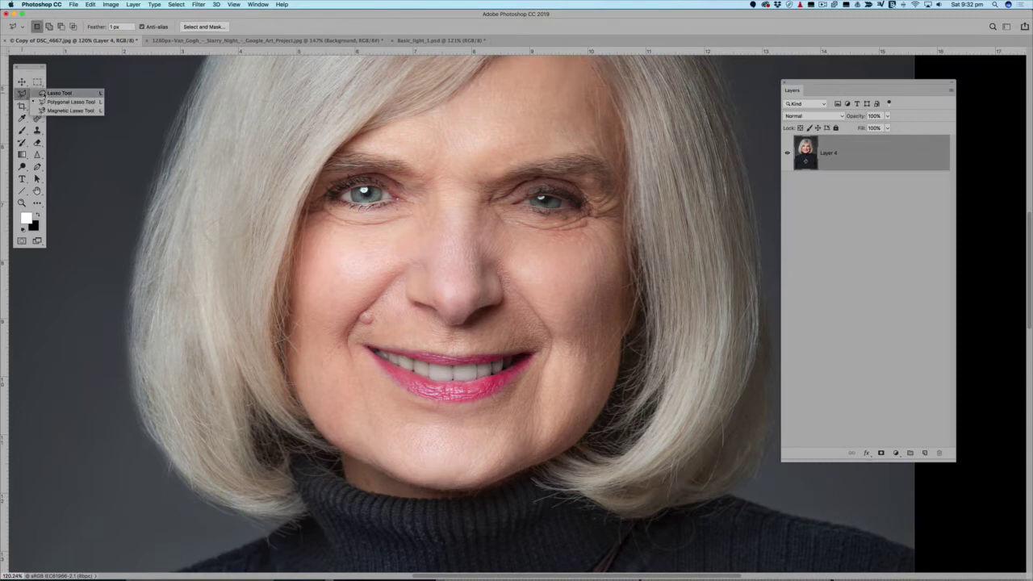
pyautogui.click(57, 92)
pyautogui.moveTo(380, 171)
pyautogui.mouseDown()
pyautogui.moveTo(323, 189)
pyautogui.moveTo(313, 215)
pyautogui.moveTo(335, 239)
pyautogui.moveTo(413, 238)
pyautogui.moveTo(435, 211)
pyautogui.moveTo(433, 177)
pyautogui.moveTo(414, 168)
pyautogui.moveTo(338, 174)
pyautogui.mouseUp()
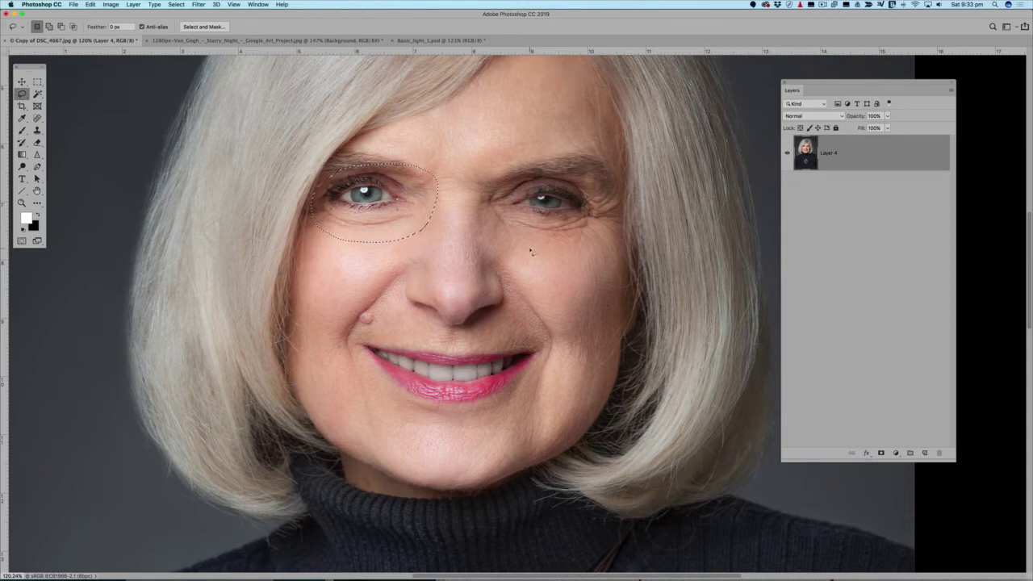
pyautogui.press('super+j')
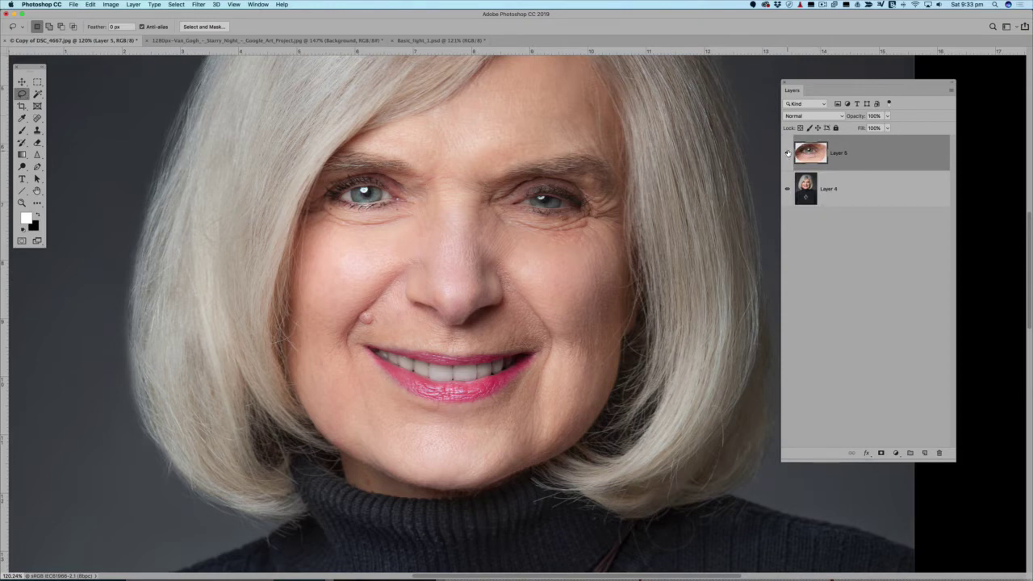
# - Drag the Layer 5 eye patch onto the right eye and nudge it slightly down
pyautogui.click(22, 81)
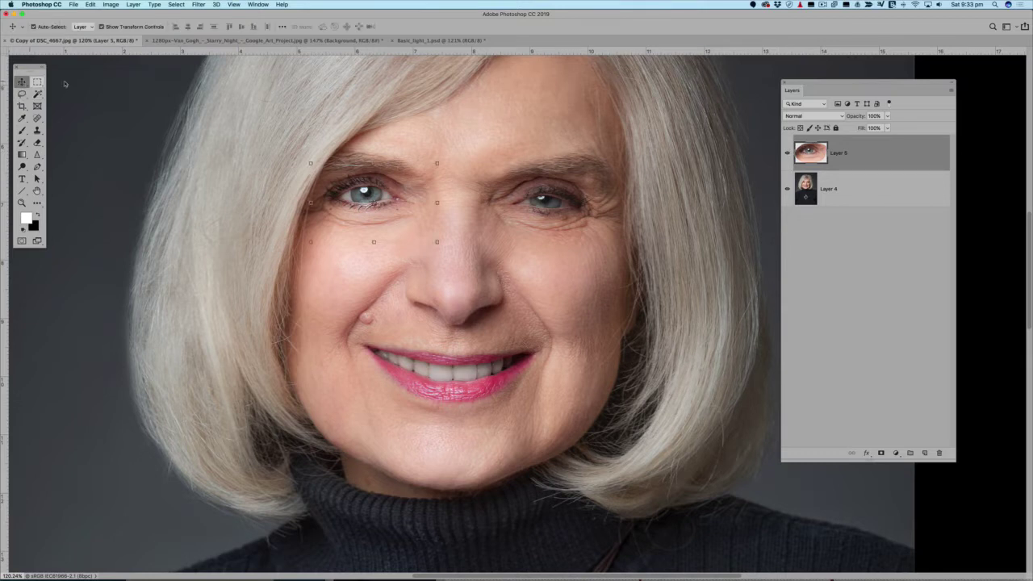
pyautogui.moveTo(363, 191); pyautogui.dragTo(542, 192)
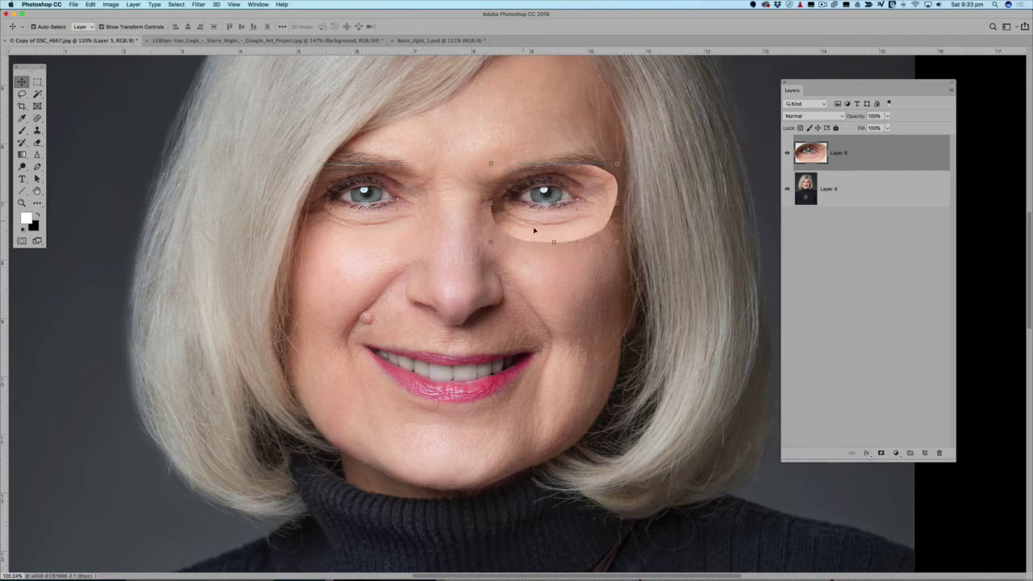
pyautogui.moveTo(560, 210); pyautogui.dragTo(558, 216)
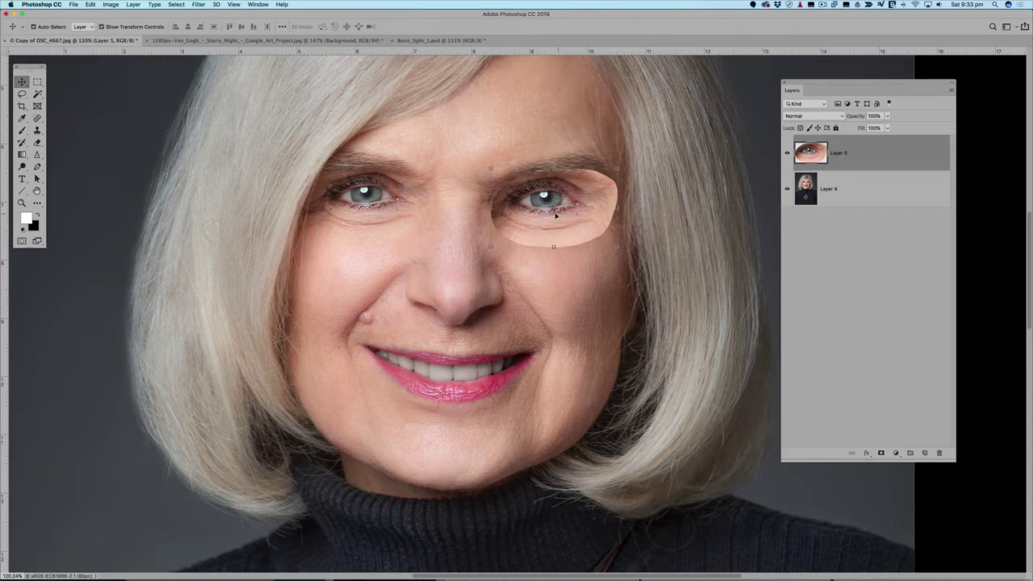
pyautogui.click(90, 5)
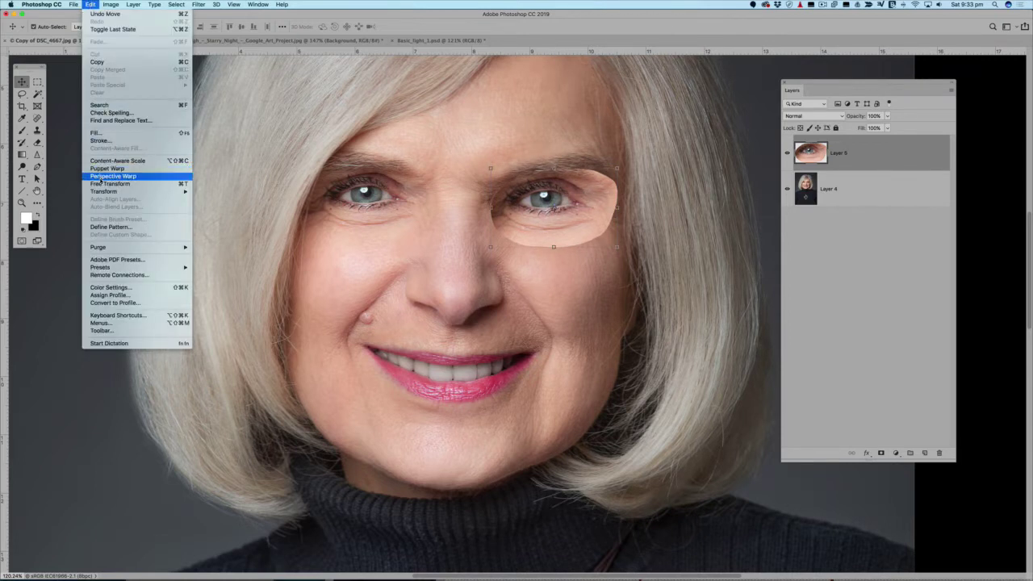
# - Flip the eye patch horizontally via Edit > Transform and realign it over the right eye
pyautogui.moveTo(105, 193)
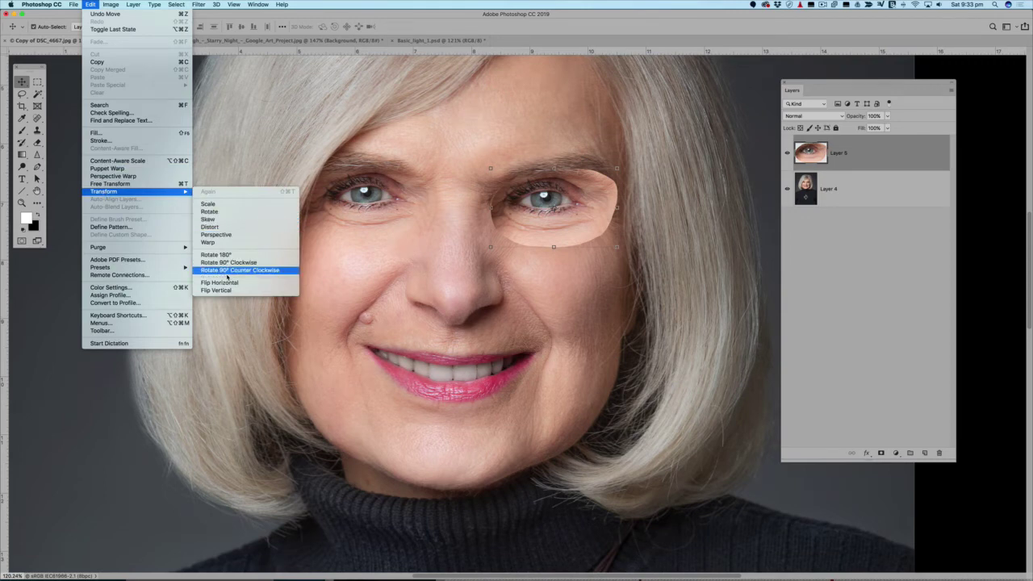
pyautogui.click(229, 283)
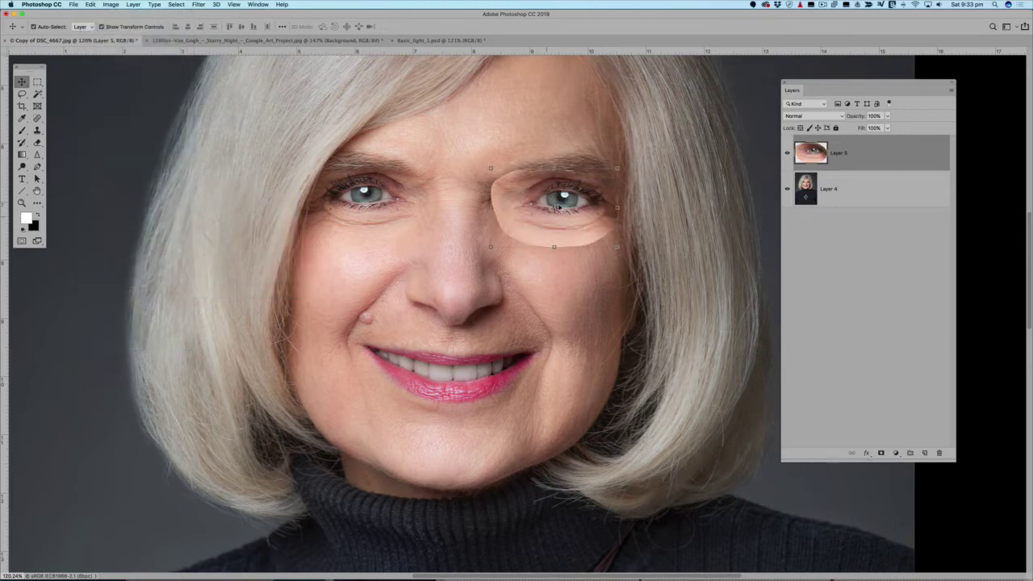
pyautogui.moveTo(562, 197)
pyautogui.mouseDown()
pyautogui.moveTo(549, 211)
pyautogui.moveTo(556, 197)
pyautogui.mouseUp()
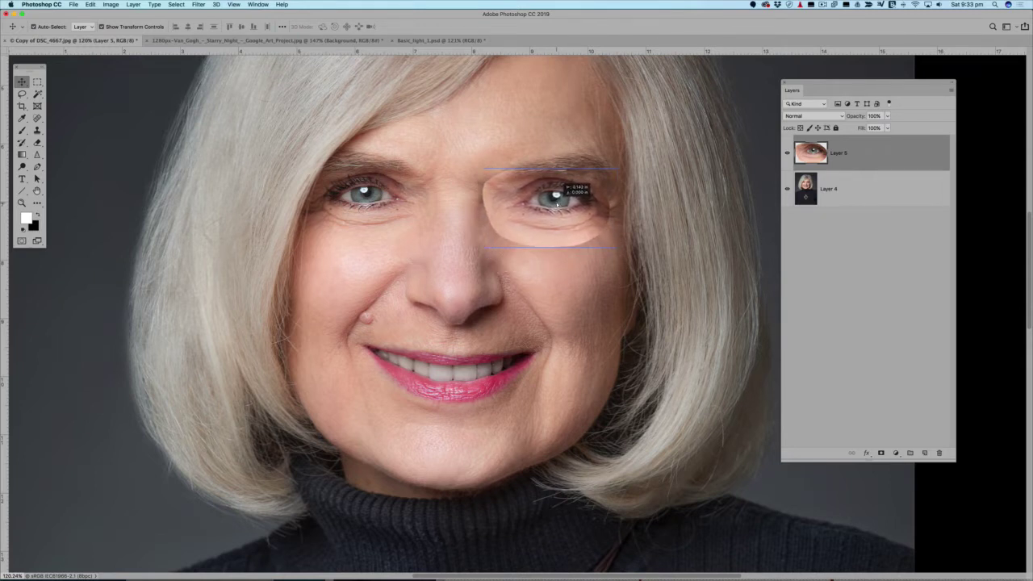
# - Lower Layer 5 opacity to 34% and align the patch's eye with the eye beneath
pyautogui.click(889, 116)
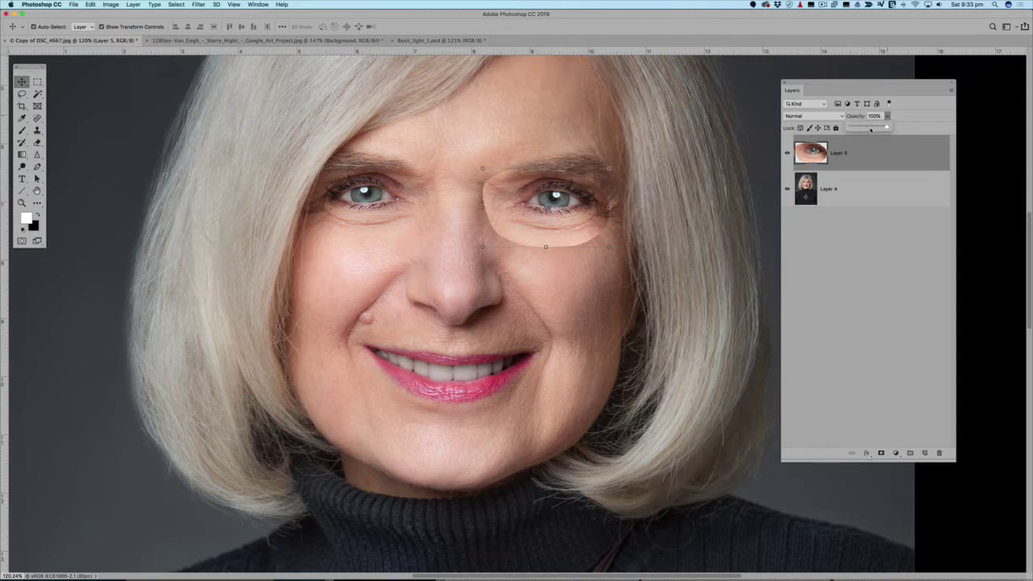
pyautogui.click(869, 127)
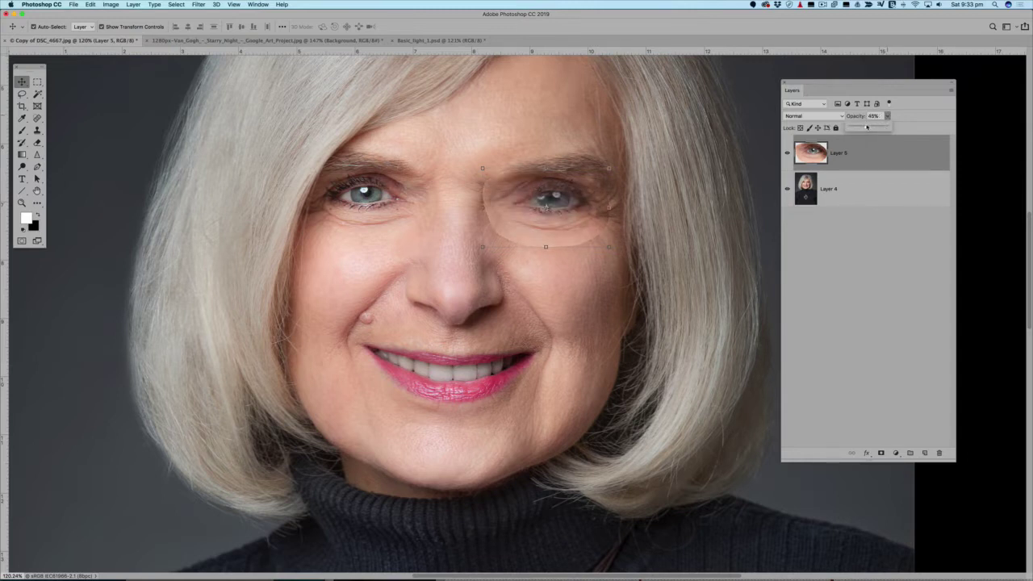
pyautogui.moveTo(866, 127); pyautogui.dragTo(862, 127)
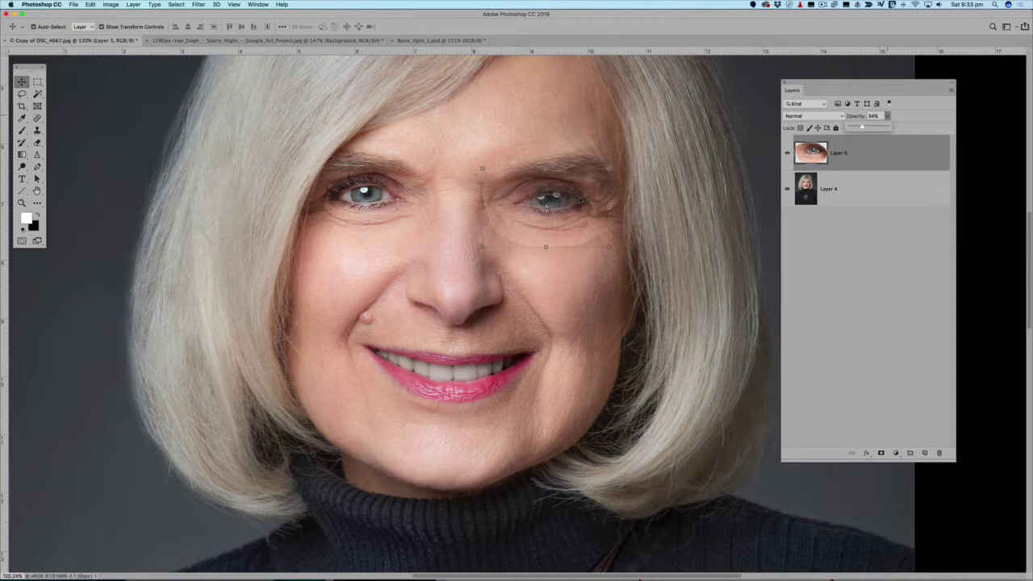
pyautogui.scroll(3, 579, 198)
pyautogui.scroll(2, 580, 199)
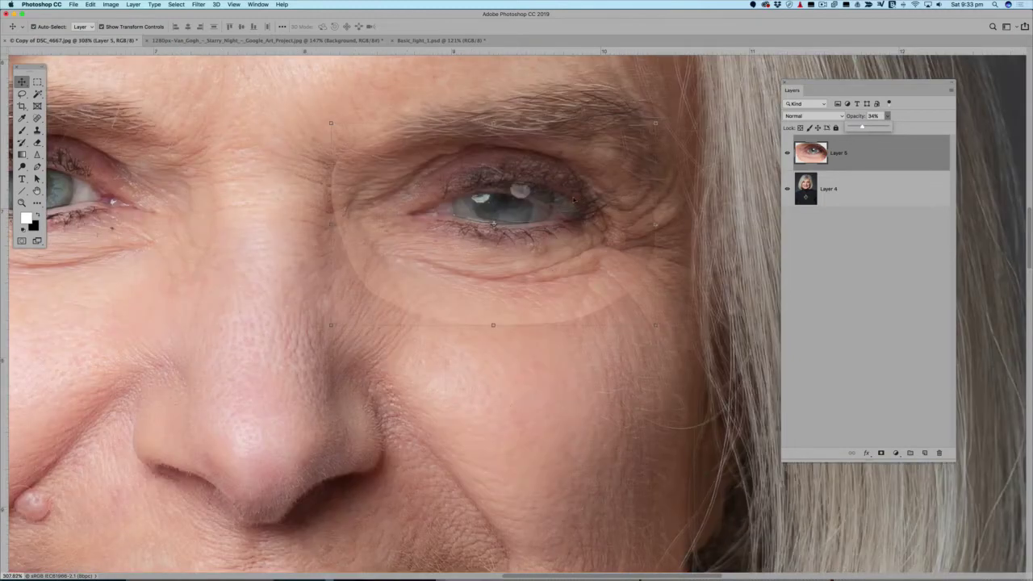
pyautogui.moveTo(514, 238)
pyautogui.mouseDown()
pyautogui.moveTo(522, 234)
pyautogui.moveTo(496, 241)
pyautogui.mouseUp()
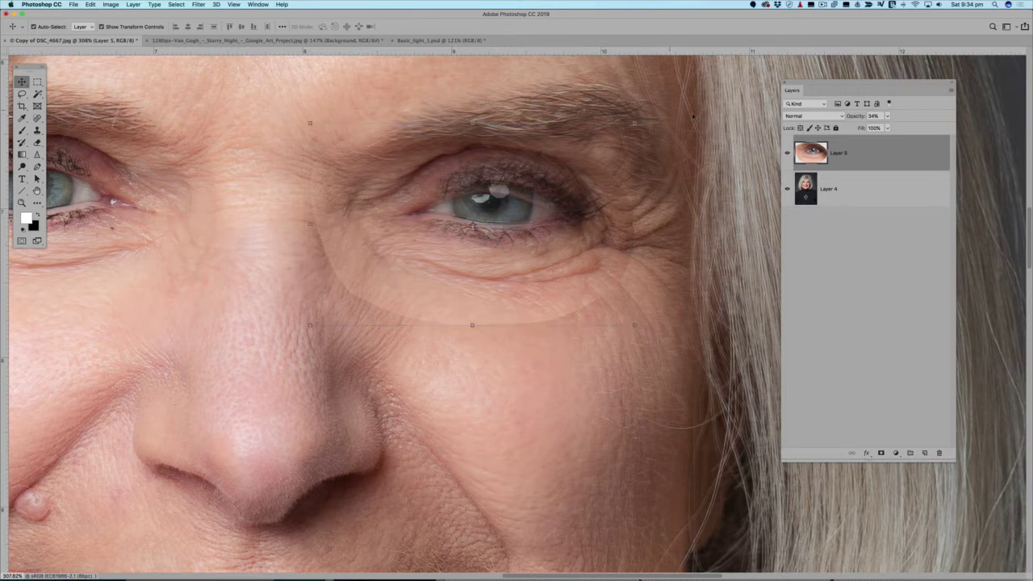
# - Raise Layer 5 back to 100% opacity and zoom back out
pyautogui.moveTo(885, 116); pyautogui.dragTo(918, 129)
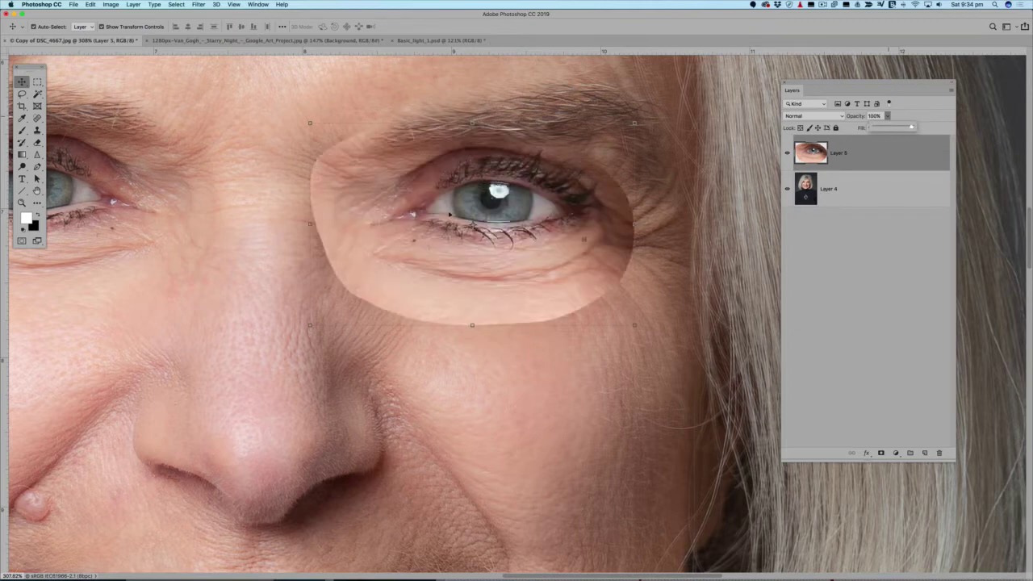
pyautogui.scroll(-3, 450, 213)
pyautogui.scroll(-3, 450, 213)
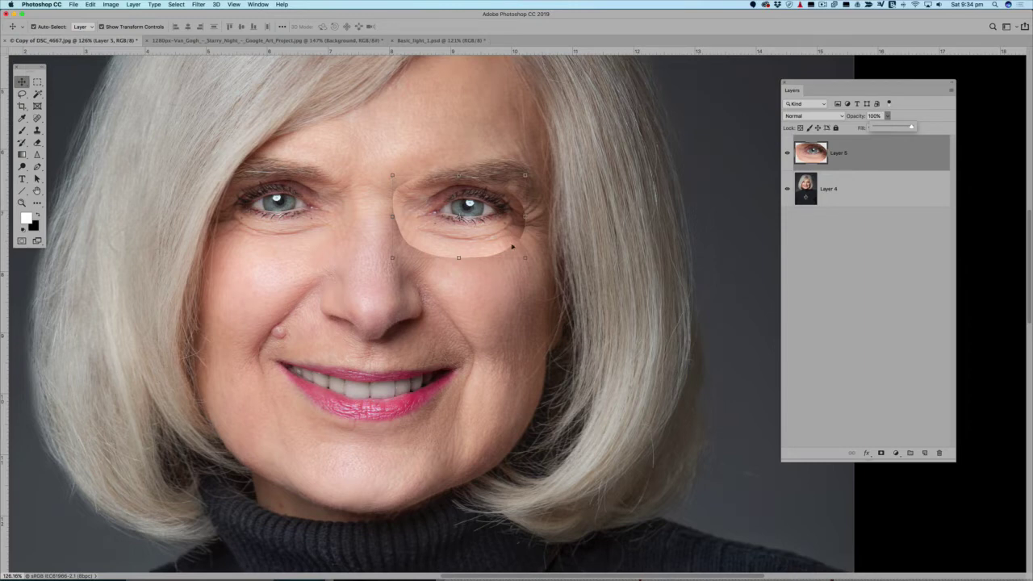
# - Add a Curves adjustment layer and place an RGB curve point at input 117, output 116
pyautogui.click(896, 454)
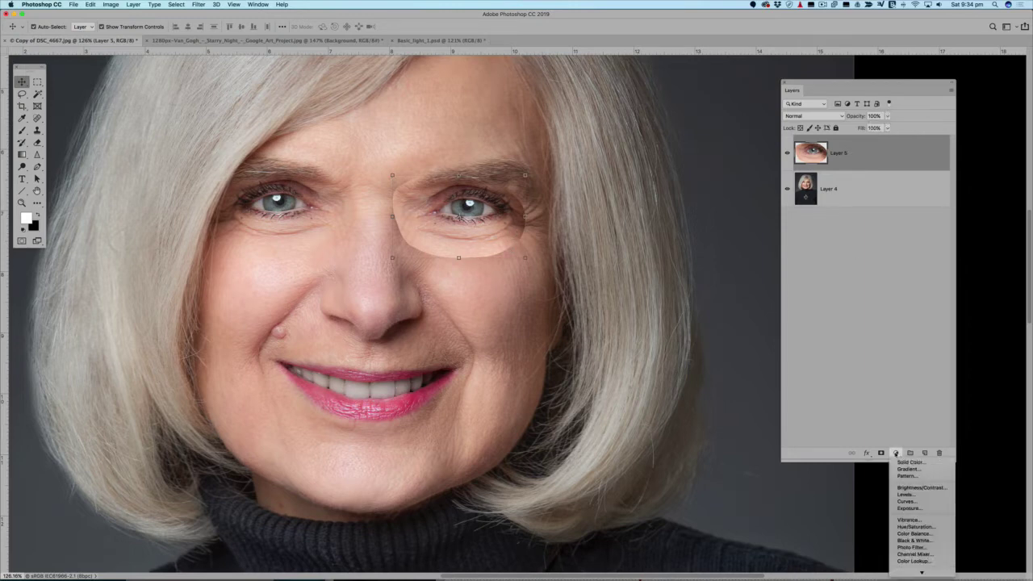
pyautogui.click(905, 501)
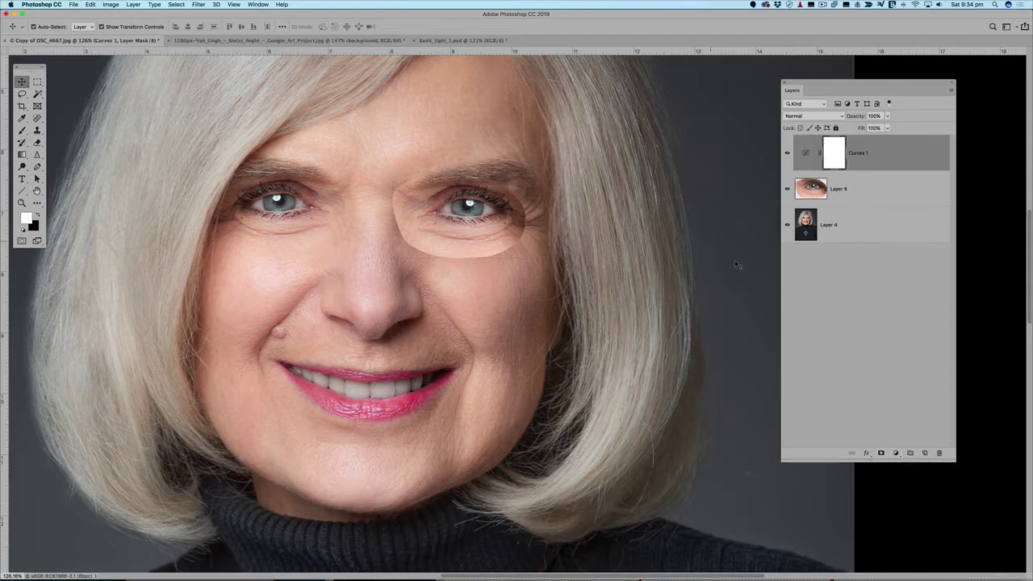
pyautogui.click(806, 152)
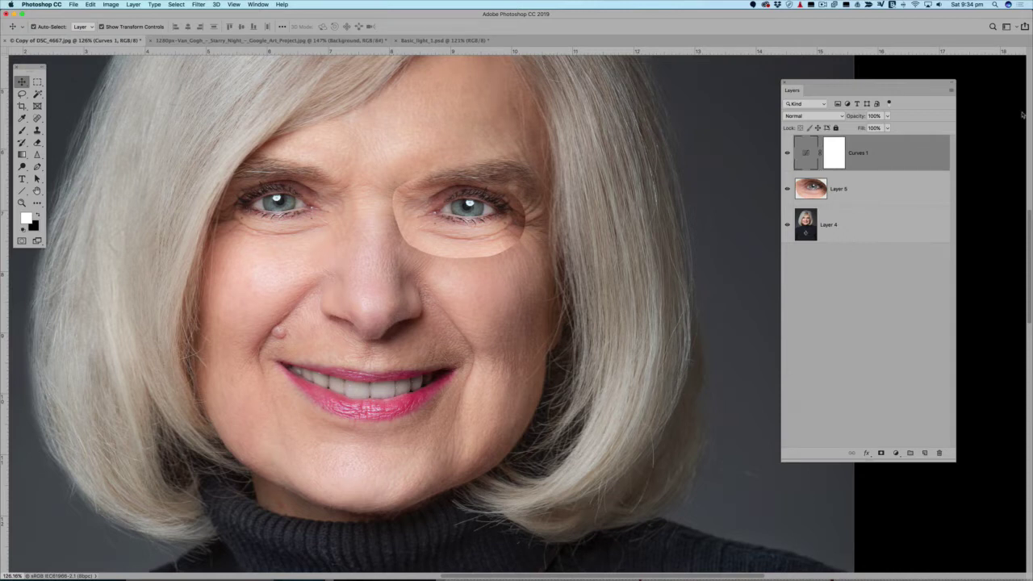
pyautogui.doubleClick(806, 153)
pyautogui.moveTo(822, 102); pyautogui.dragTo(696, 77)
pyautogui.moveTo(691, 187)
pyautogui.mouseDown()
pyautogui.moveTo(693, 198)
pyautogui.moveTo(689, 190)
pyautogui.mouseUp()
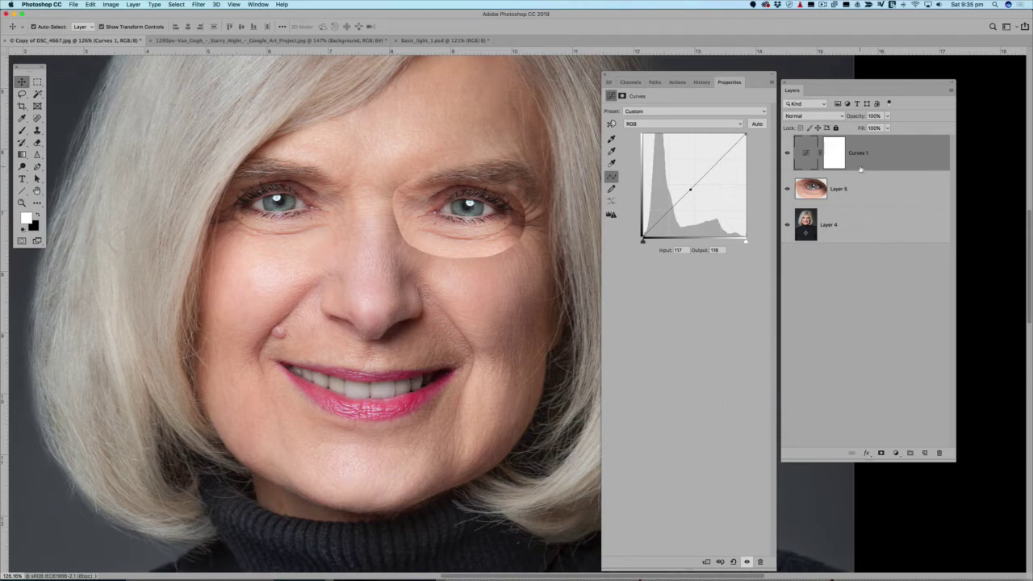
# - Clip Curves 1 to the eye patch and drag highlights down to input 192, output 171
pyautogui.keyDown('alt'); pyautogui.click(868, 168); pyautogui.keyUp('alt')
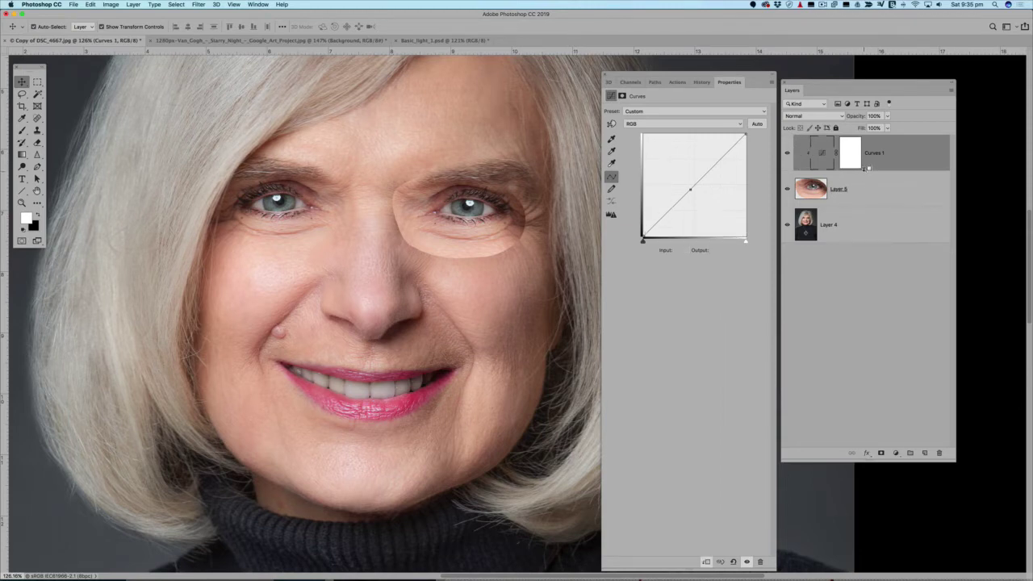
pyautogui.click(690, 189)
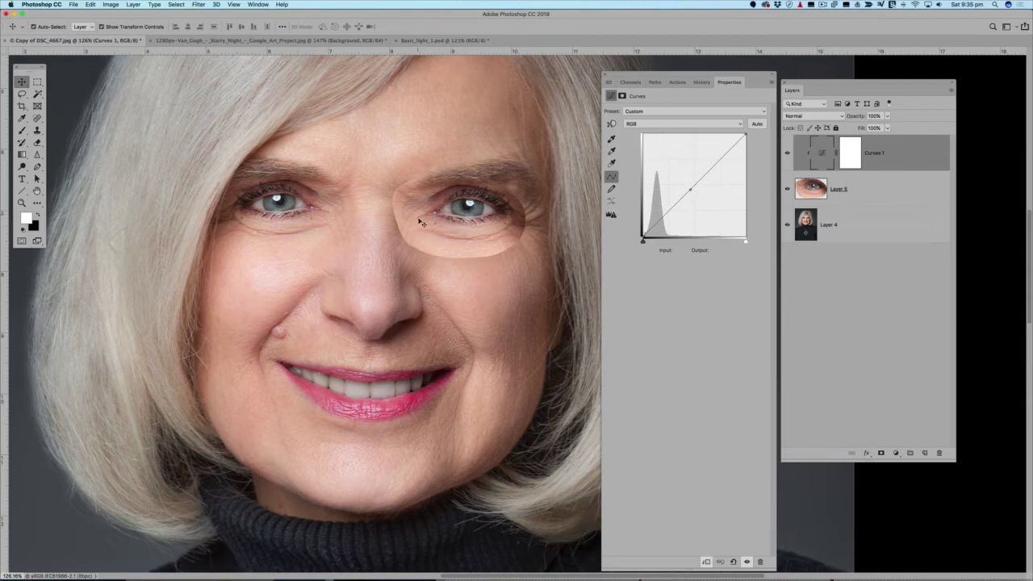
pyautogui.click(691, 189)
pyautogui.click(611, 124)
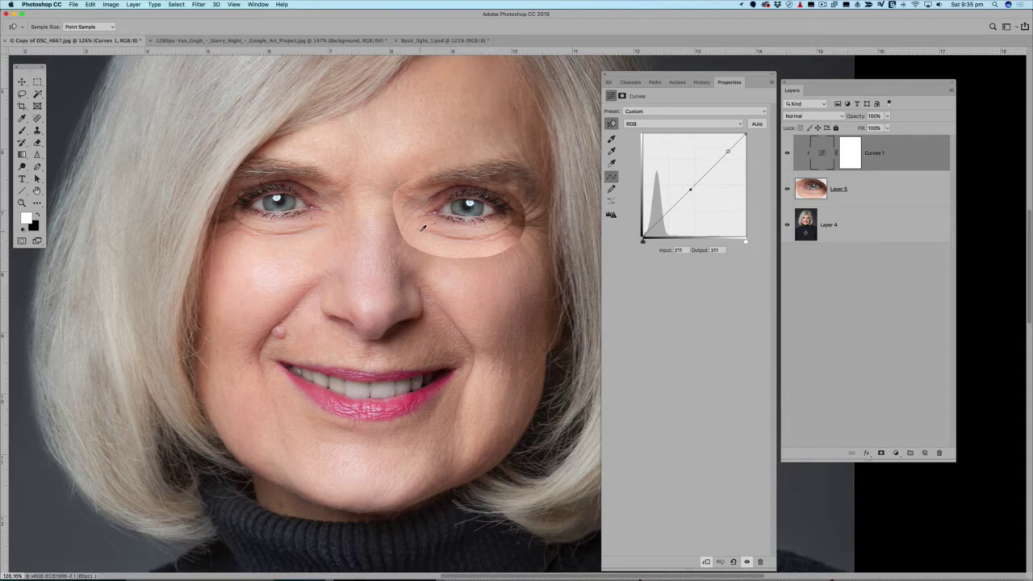
pyautogui.moveTo(421, 223); pyautogui.dragTo(420, 225)
pyautogui.moveTo(420, 225); pyautogui.dragTo(423, 231)
pyautogui.click(810, 115)
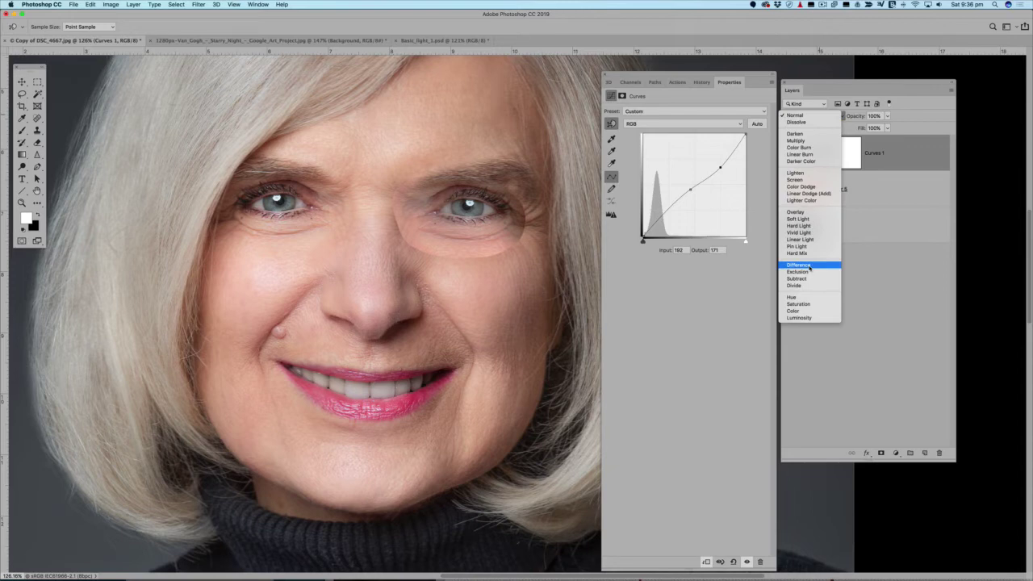
# - Set Curves 1 to Luminosity blend and lift its upper point to input 204, output 190
pyautogui.click(804, 318)
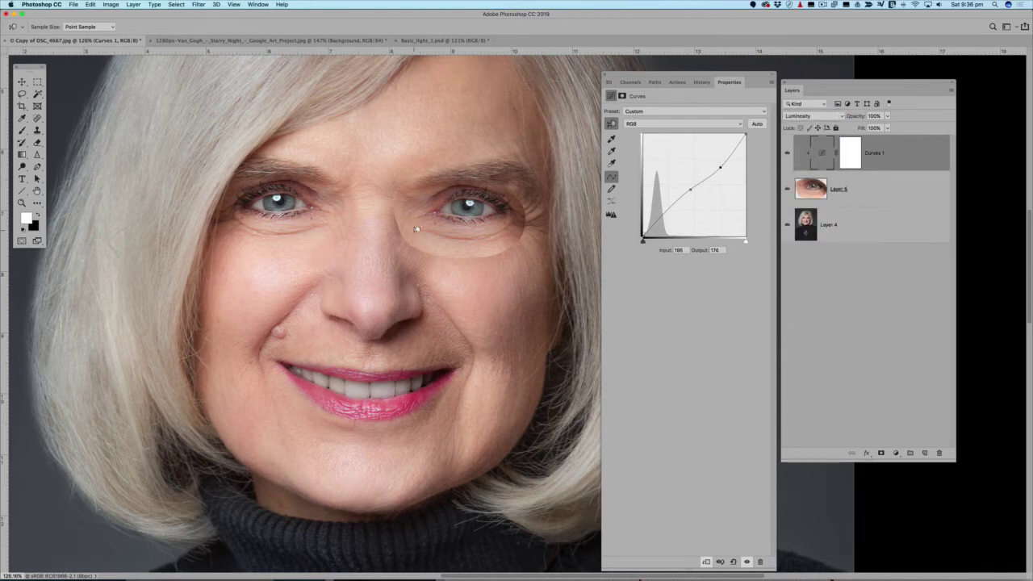
pyautogui.moveTo(416, 230); pyautogui.dragTo(416, 227)
pyautogui.press('v')
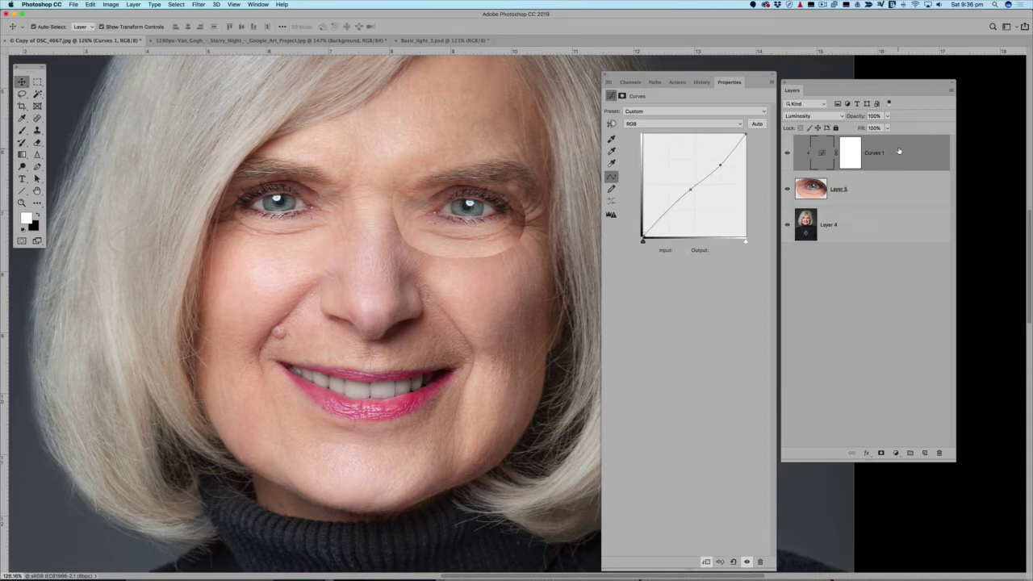
pyautogui.click(893, 190)
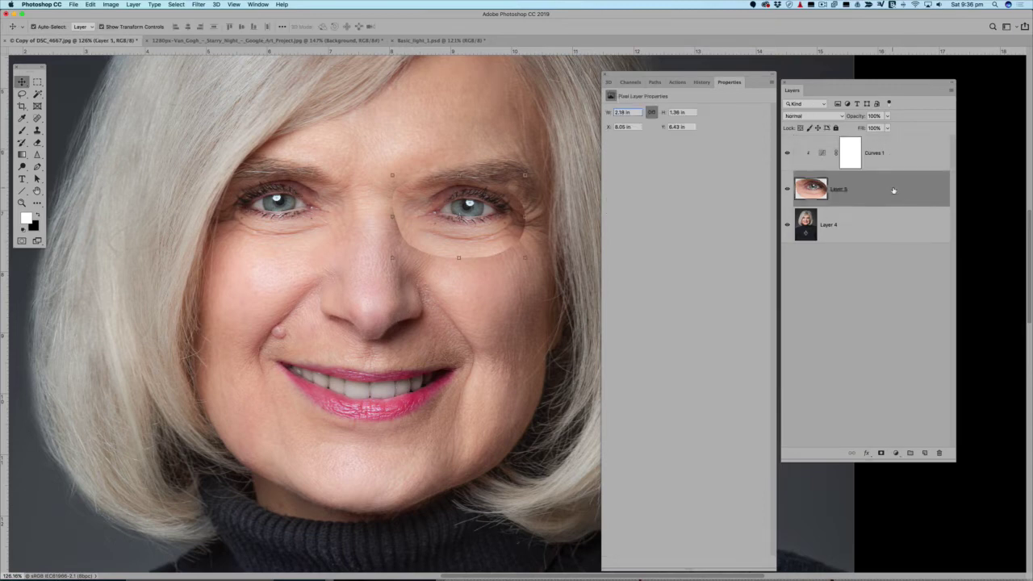
pyautogui.click(897, 157)
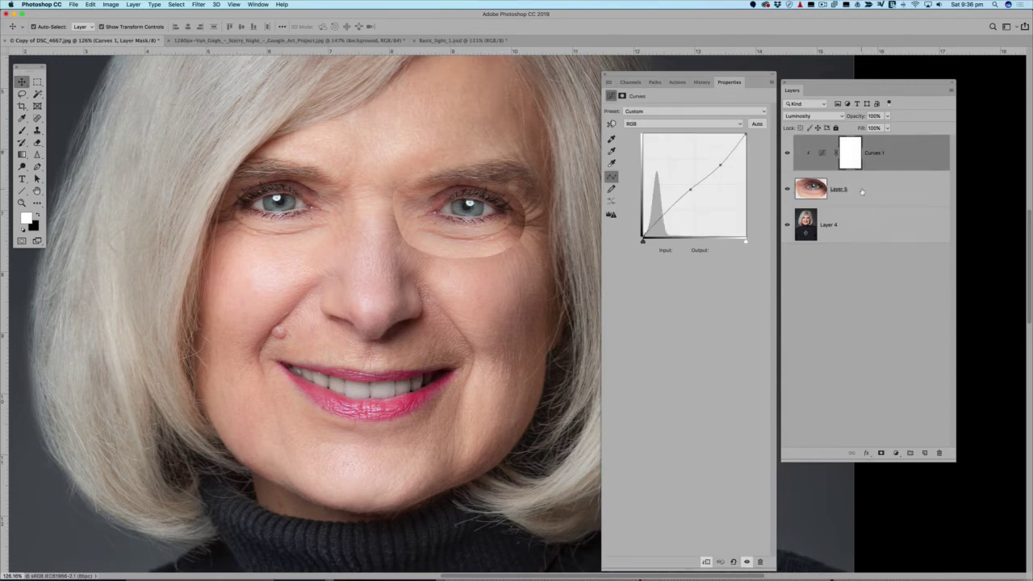
# - Group Layer 5 and Curves 1 into a new group named 'Eye'
pyautogui.keyDown('shift'); pyautogui.click(892, 194); pyautogui.keyUp('shift')
pyautogui.rightClick(892, 194)
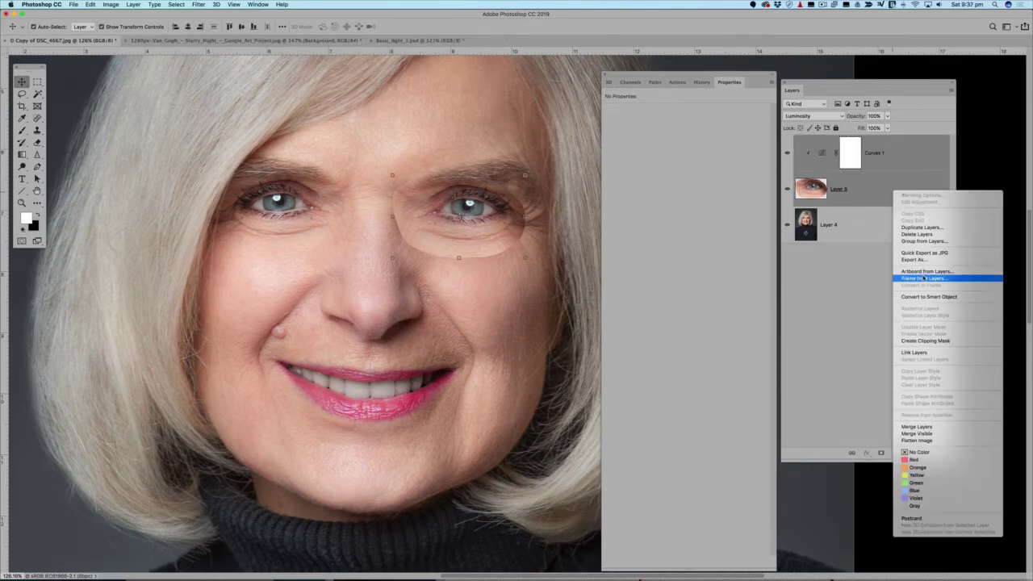
pyautogui.click(914, 240)
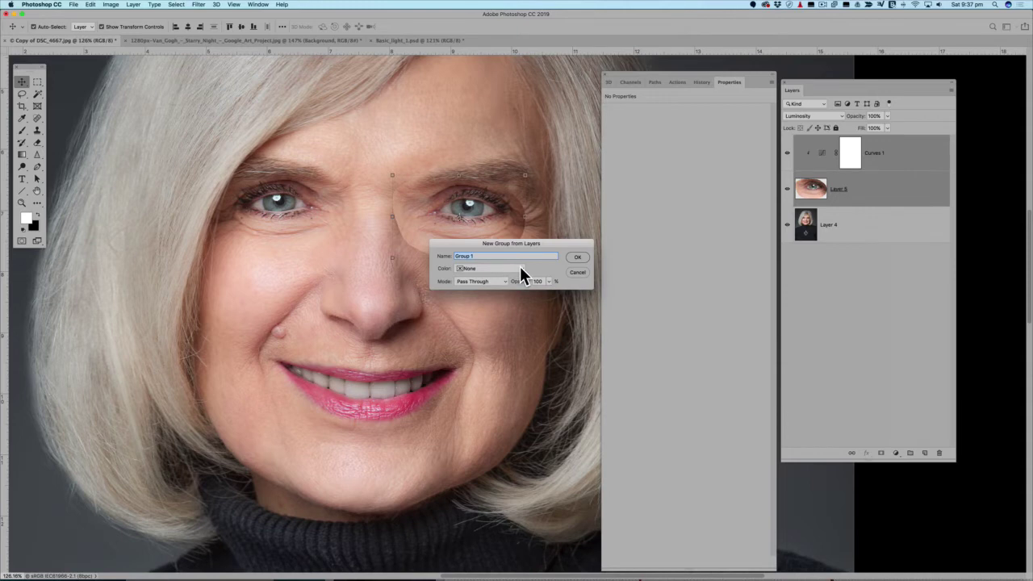
pyautogui.click(577, 258)
pyautogui.doubleClick(816, 141)
pyautogui.click(825, 140)
pyautogui.write('Eye')
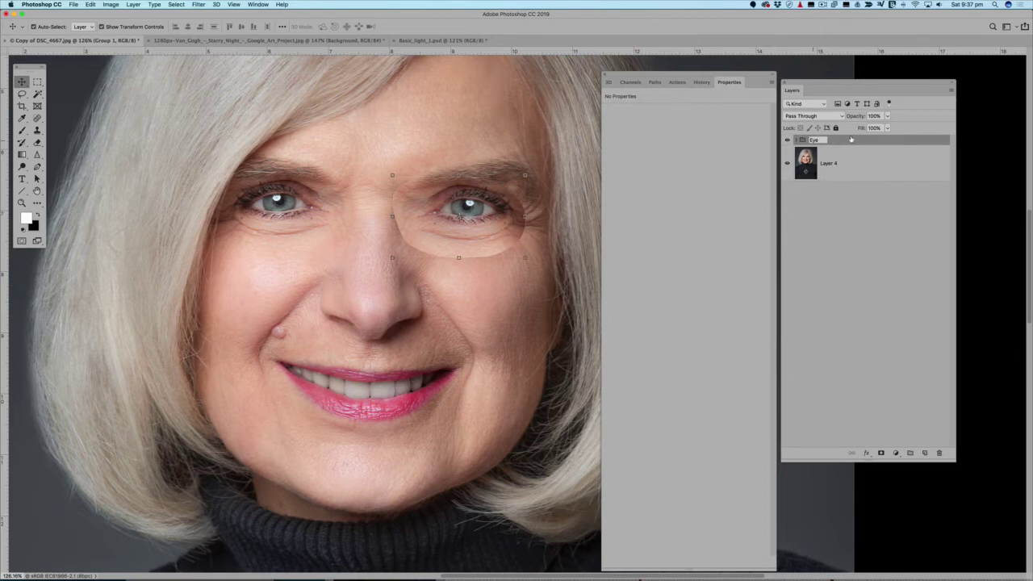
pyautogui.press('Return')
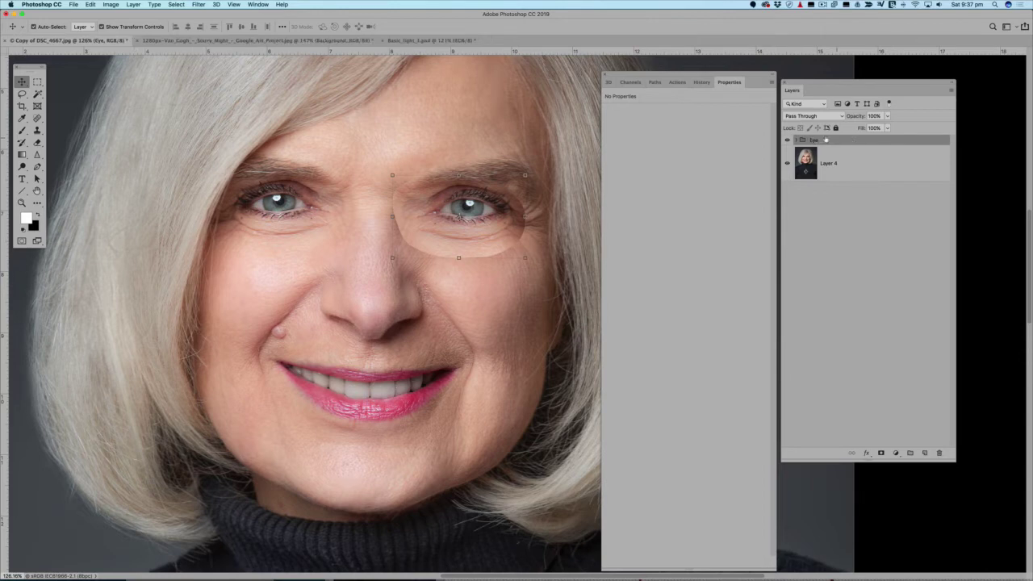
# - Hide and show the Eye group several times to compare with the original eye
pyautogui.click(789, 140)
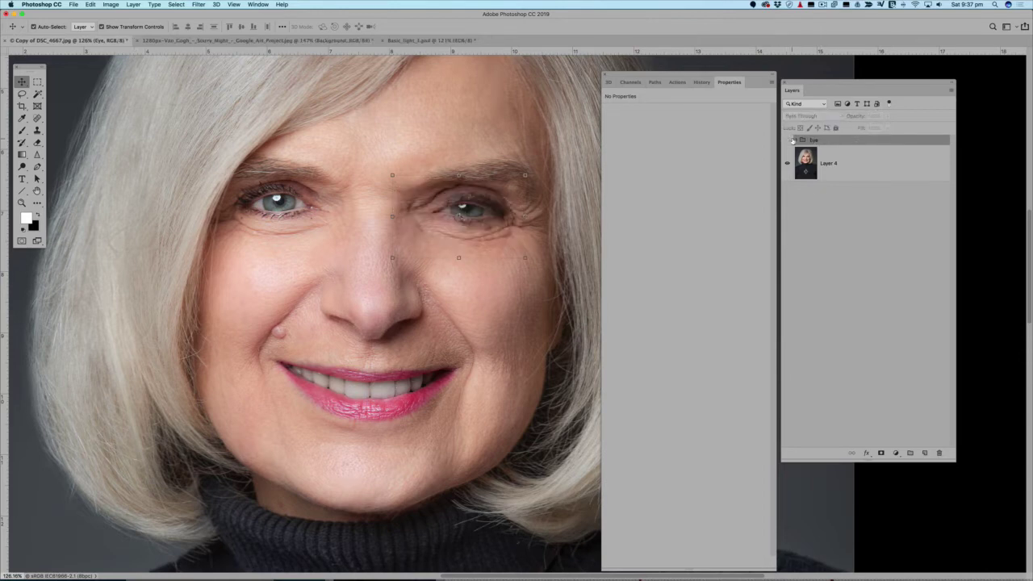
pyautogui.click(789, 140)
pyautogui.click(789, 140)
pyautogui.click(789, 139)
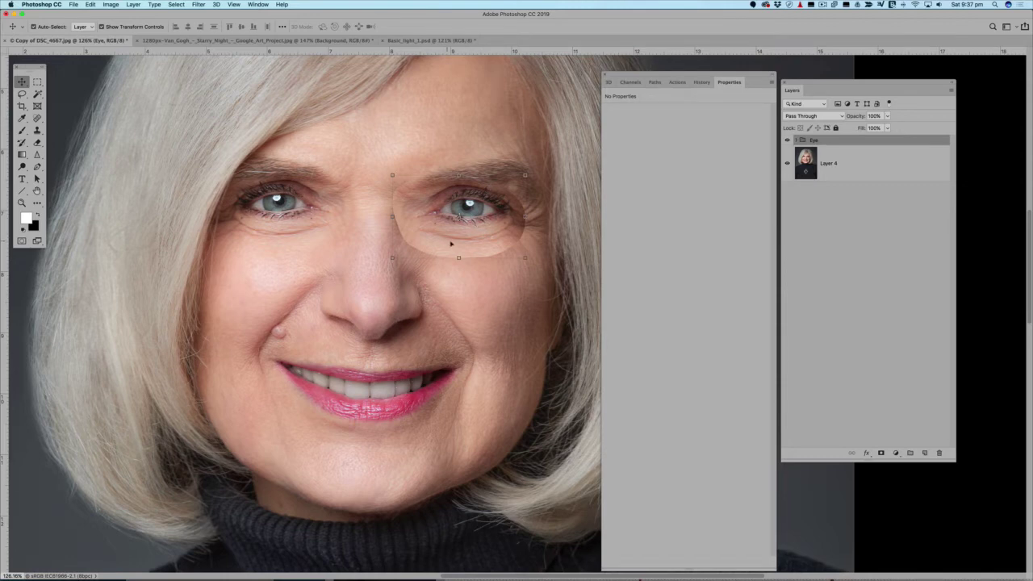
pyautogui.click(788, 139)
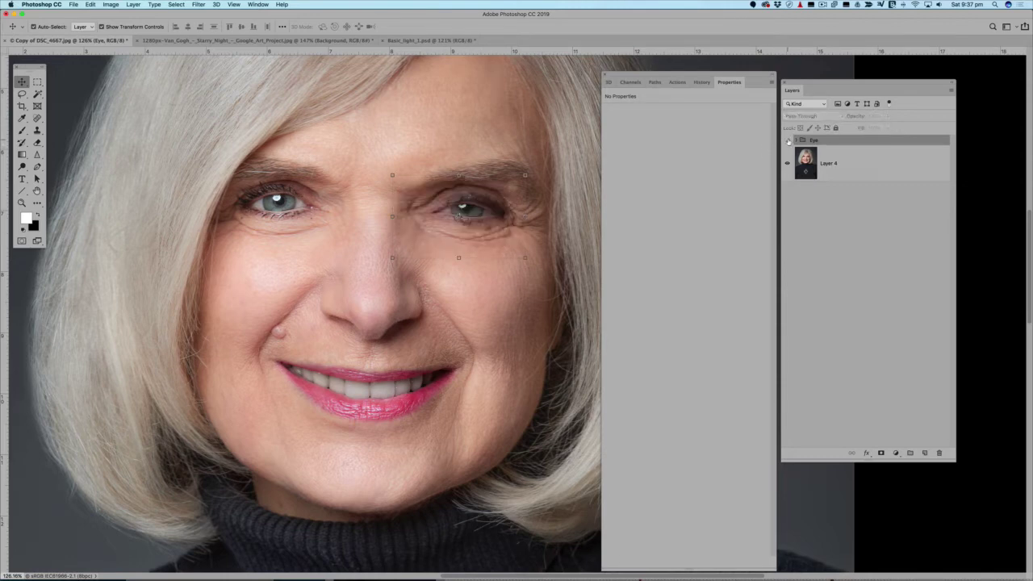
pyautogui.scroll(5, 483, 181)
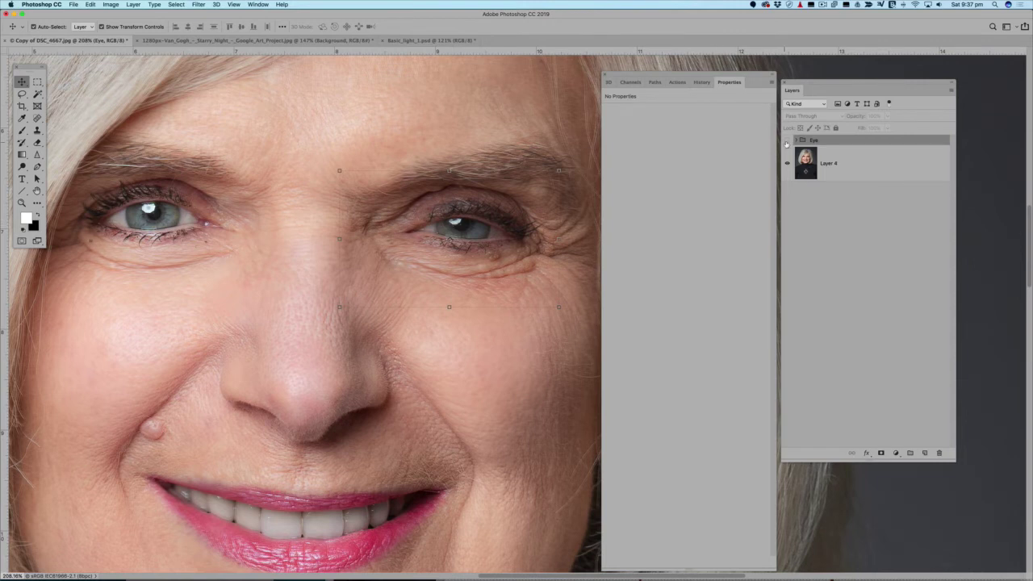
pyautogui.click(787, 141)
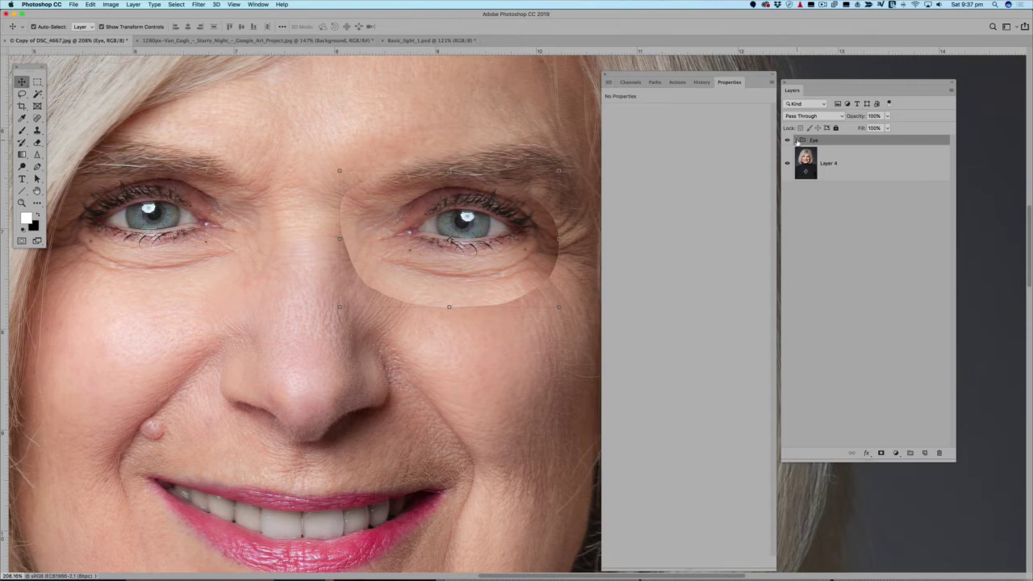
pyautogui.click(796, 141)
# - Lasso the iris on Layer 5 in two passes and copy it onto new Layer 6
pyautogui.click(861, 201)
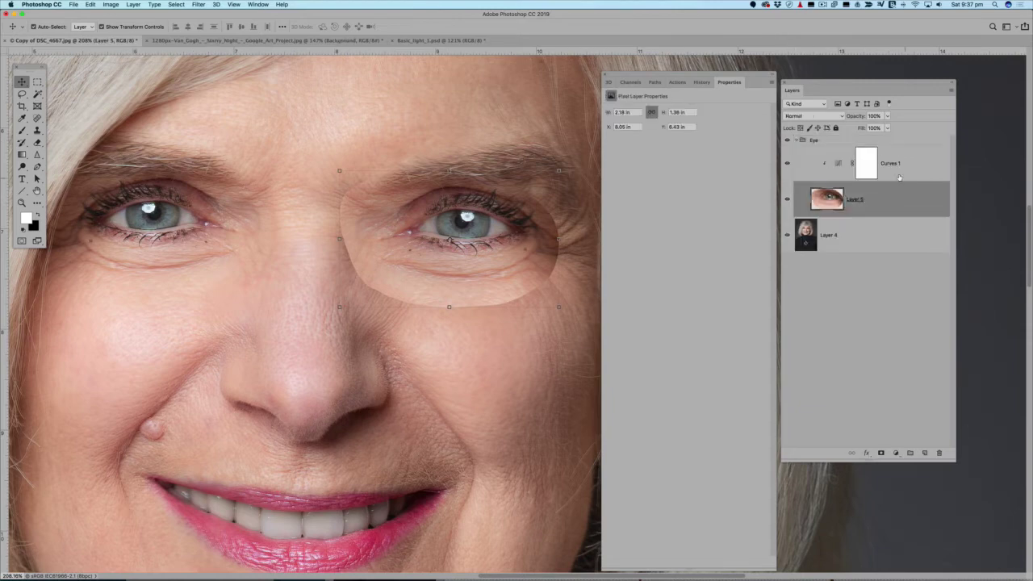
pyautogui.click(22, 93)
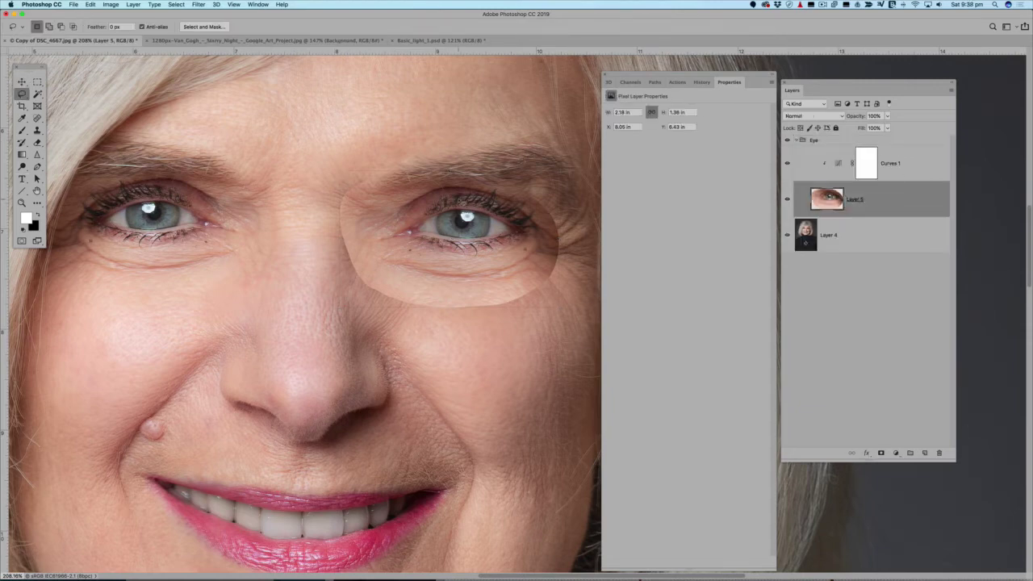
pyautogui.scroll(5, 463, 217)
pyautogui.moveTo(362, 218)
pyautogui.mouseDown()
pyautogui.moveTo(356, 279)
pyautogui.moveTo(383, 313)
pyautogui.mouseUp()
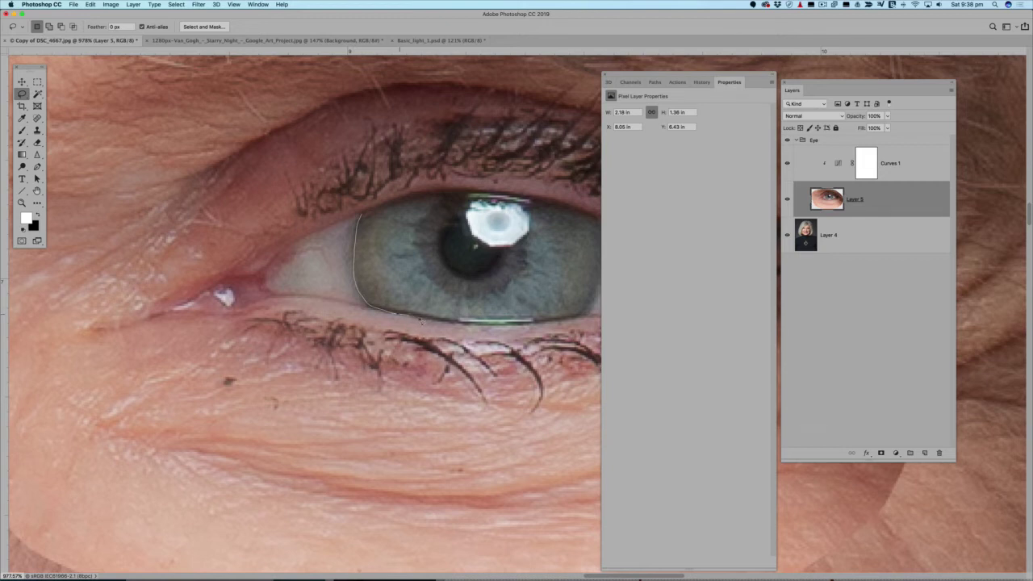
pyautogui.moveTo(465, 326)
pyautogui.mouseDown()
pyautogui.moveTo(565, 321)
pyautogui.moveTo(591, 304)
pyautogui.mouseUp()
pyautogui.hscroll(3, 530, 270)
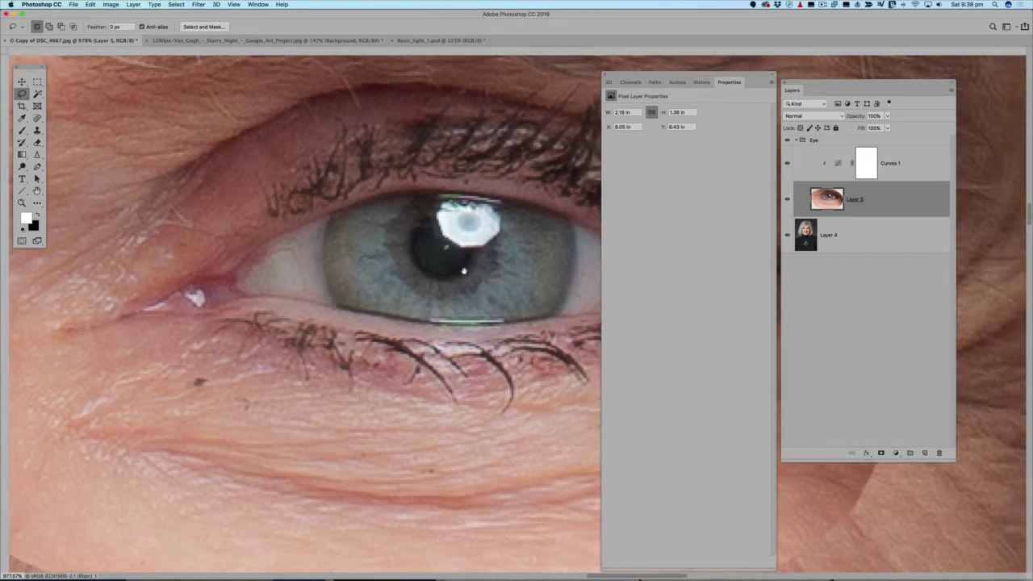
pyautogui.press('shift')
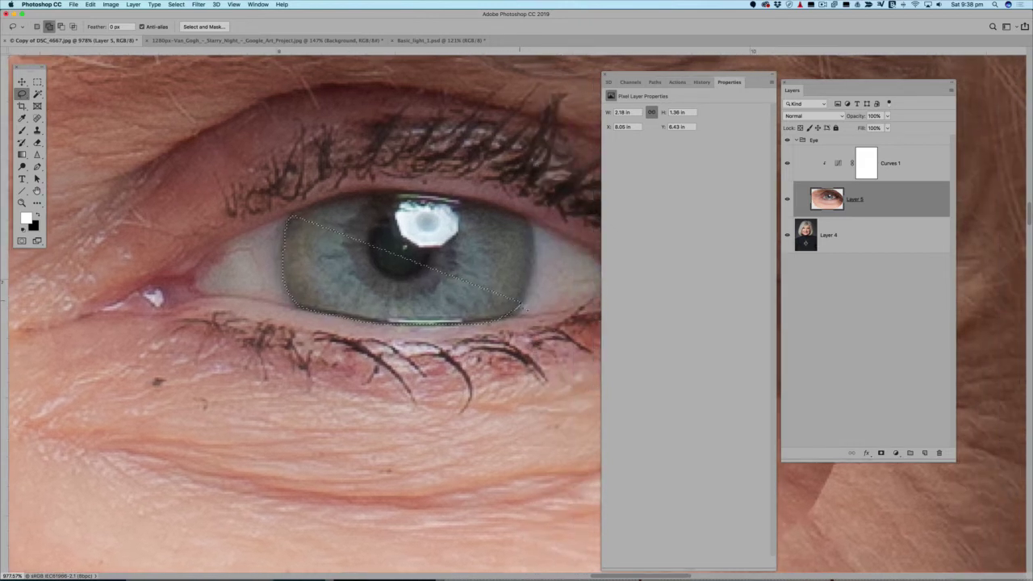
pyautogui.moveTo(521, 308)
pyautogui.mouseDown()
pyautogui.moveTo(537, 257)
pyautogui.moveTo(523, 216)
pyautogui.moveTo(383, 194)
pyautogui.moveTo(302, 215)
pyautogui.moveTo(421, 294)
pyautogui.moveTo(473, 288)
pyautogui.moveTo(457, 258)
pyautogui.moveTo(356, 213)
pyautogui.moveTo(310, 211)
pyautogui.mouseUp()
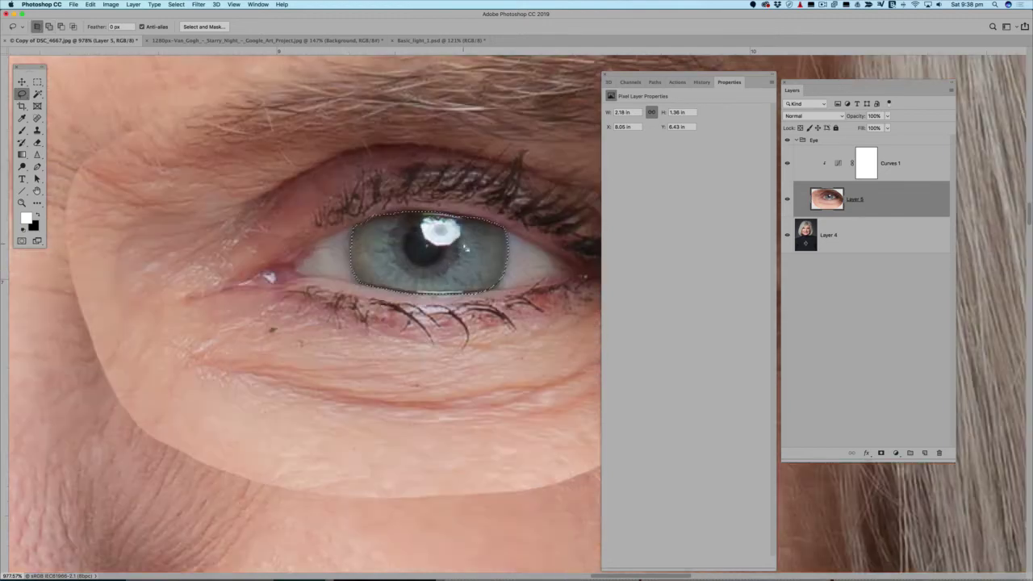
pyautogui.scroll(-10, 460, 244)
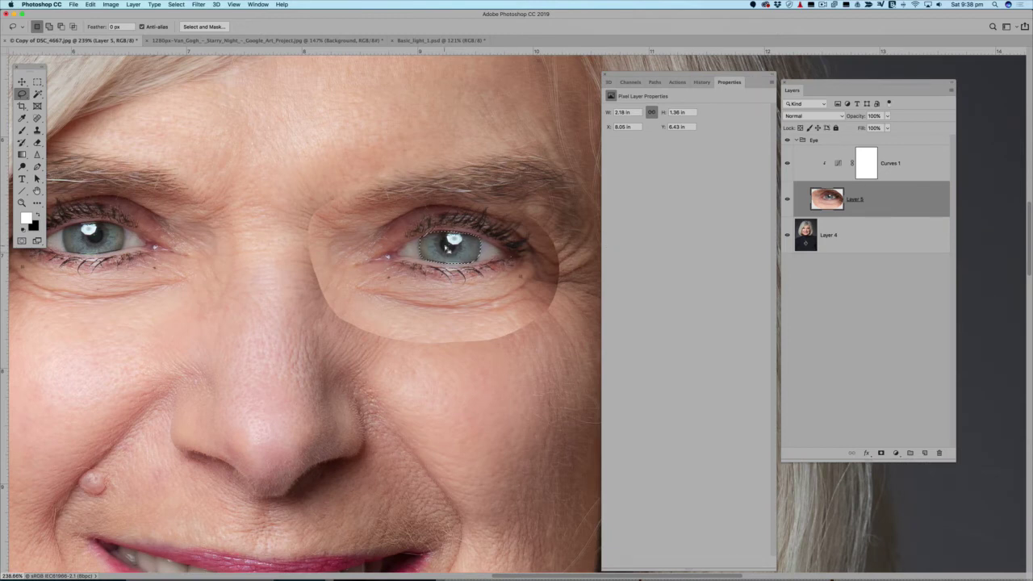
pyautogui.hotkey('ctrl', 'j')
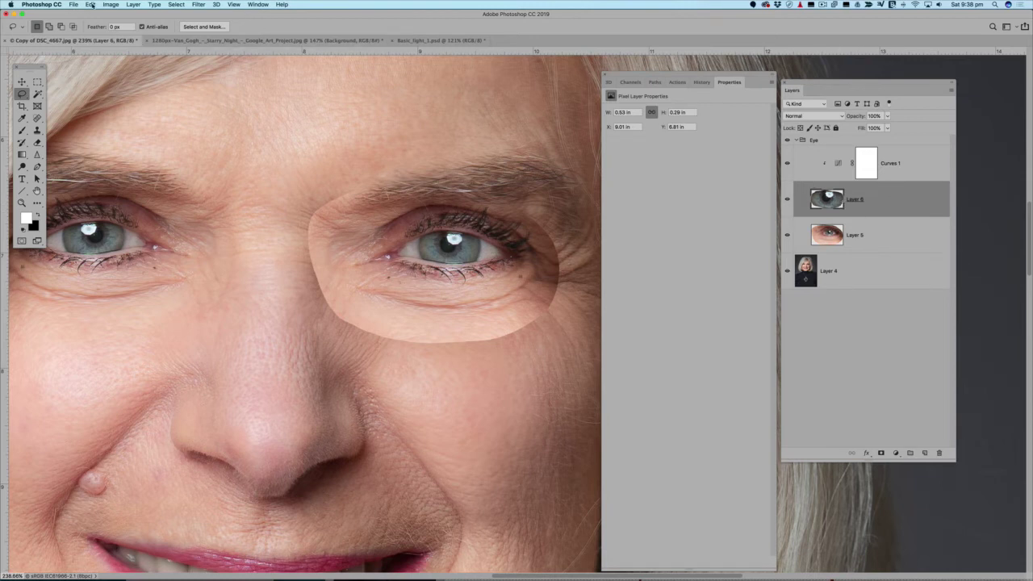
# - Flip the copied iris patch horizontally, then zoom out to see the whole face
pyautogui.click(91, 5)
pyautogui.moveTo(108, 192)
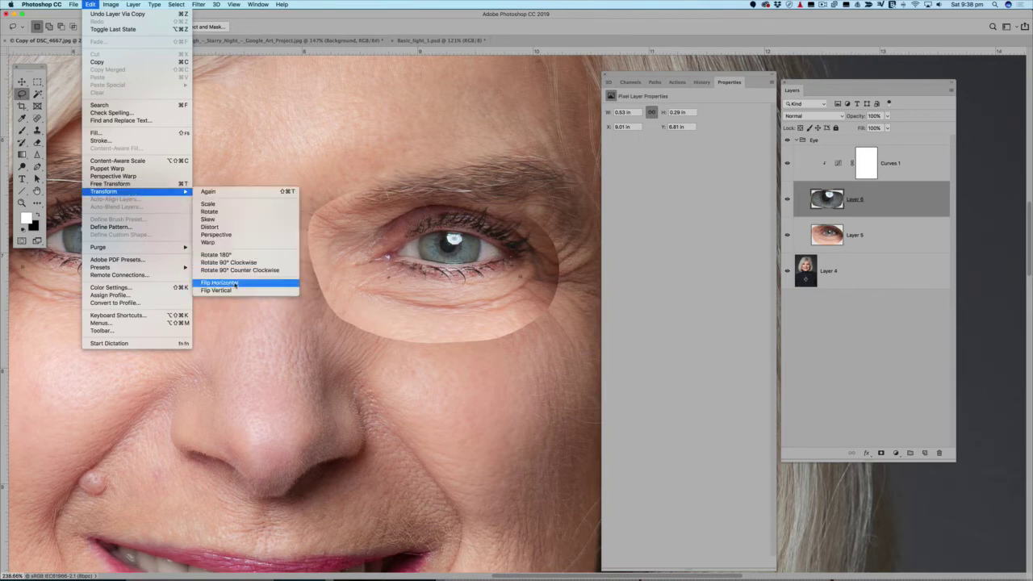
pyautogui.click(235, 284)
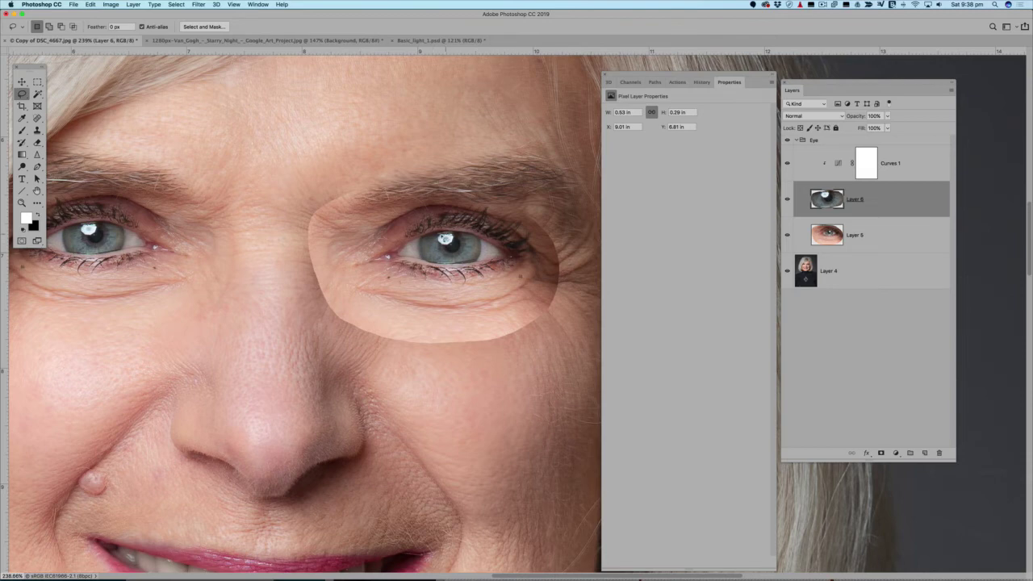
pyautogui.scroll(-3, 468, 260)
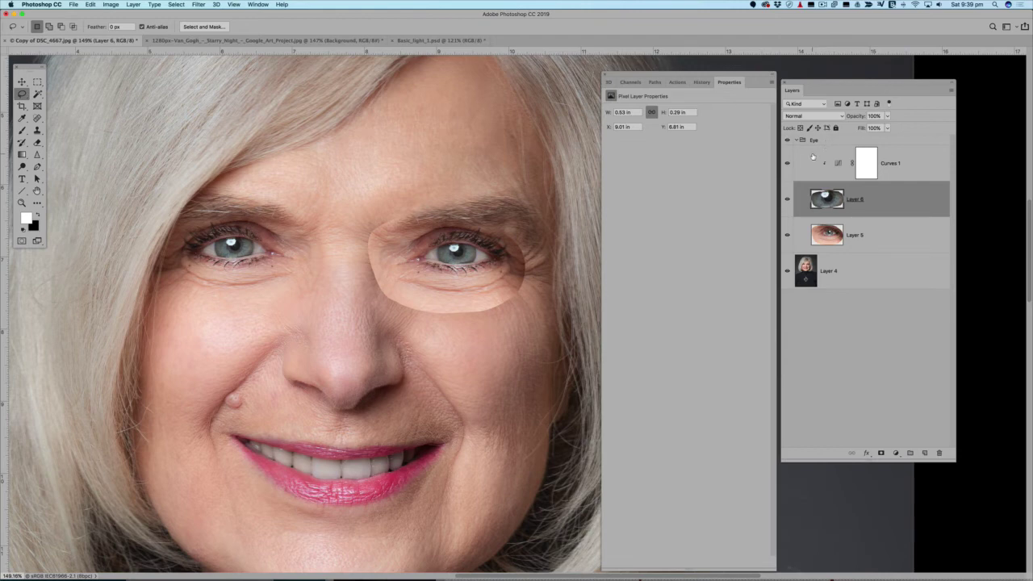
# - Collapse the selected Eye group, give it a white layer mask, and make black the foreground colour
pyautogui.click(822, 142)
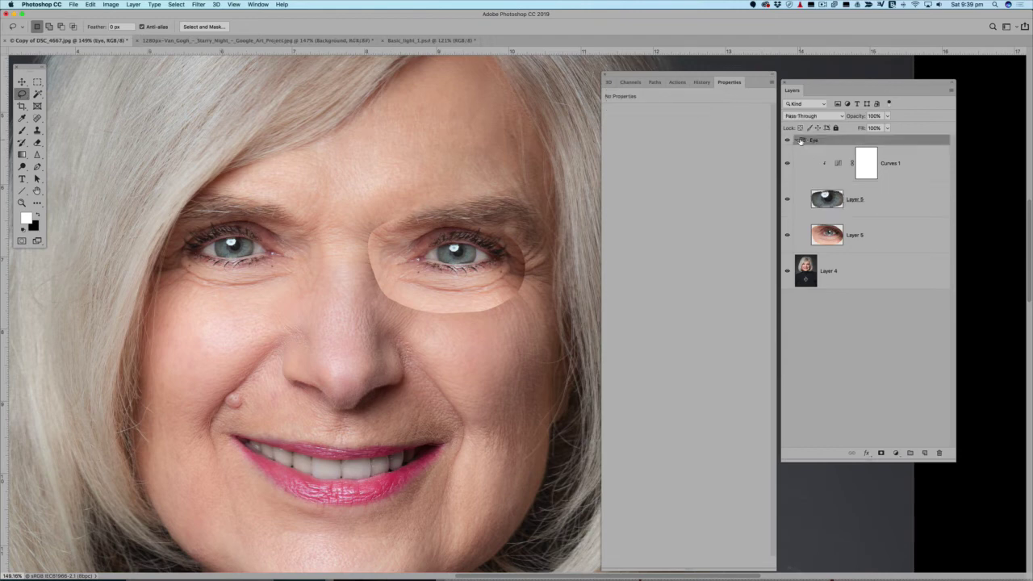
pyautogui.click(797, 140)
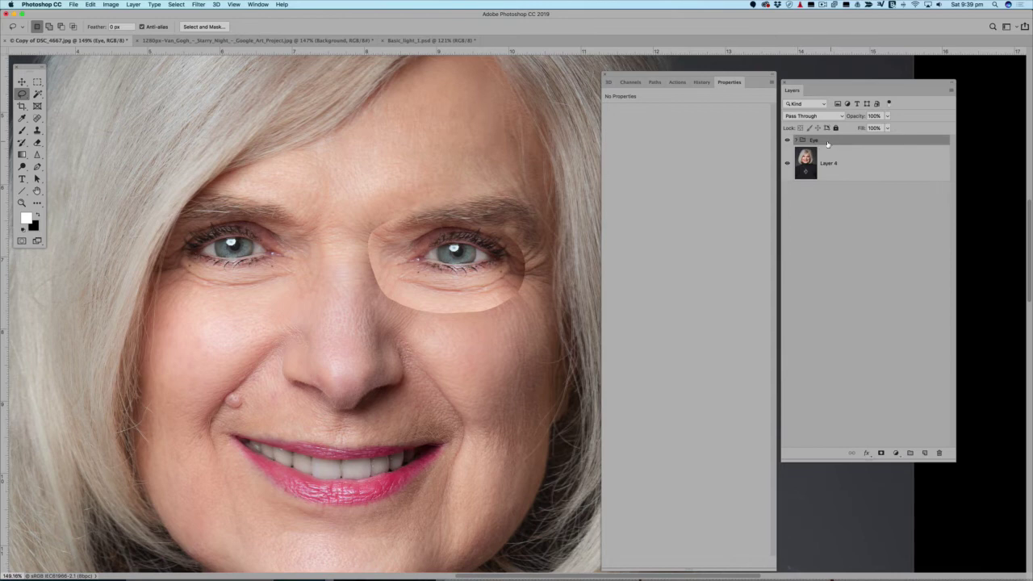
pyautogui.click(882, 453)
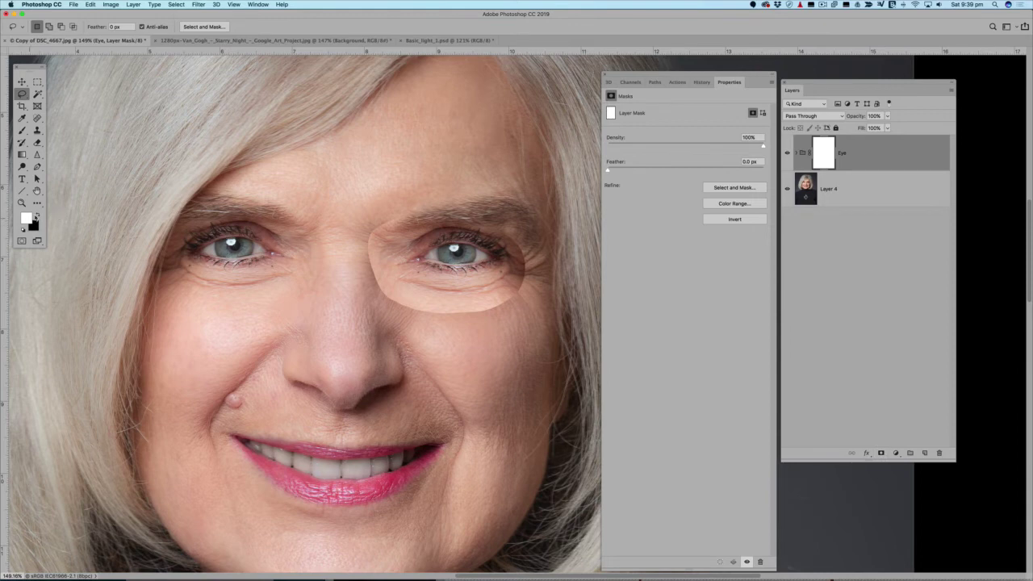
pyautogui.press('x')
# - Set up a soft round brush at 10% flow and about 150 px
pyautogui.press('b')
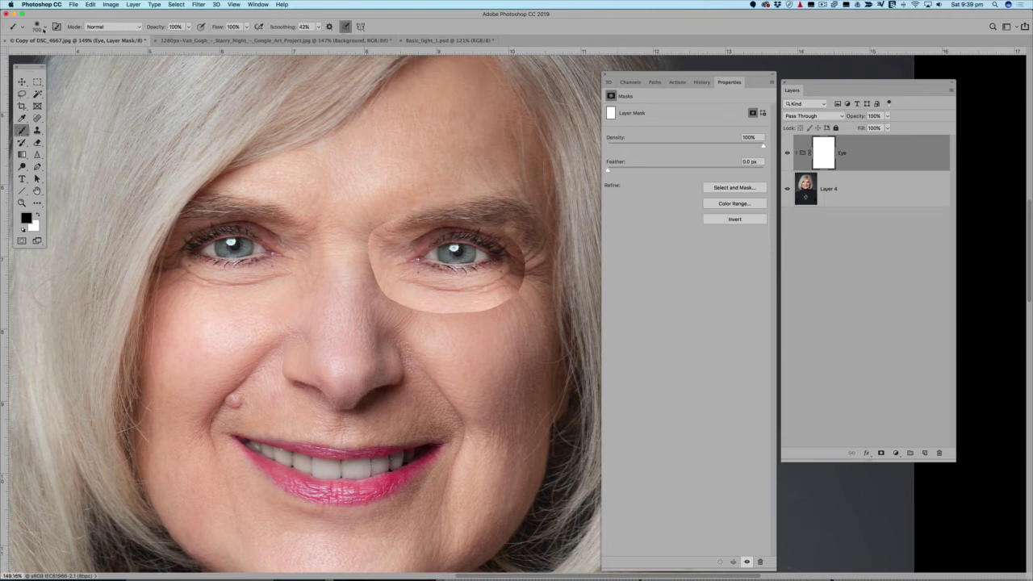
pyautogui.click(45, 30)
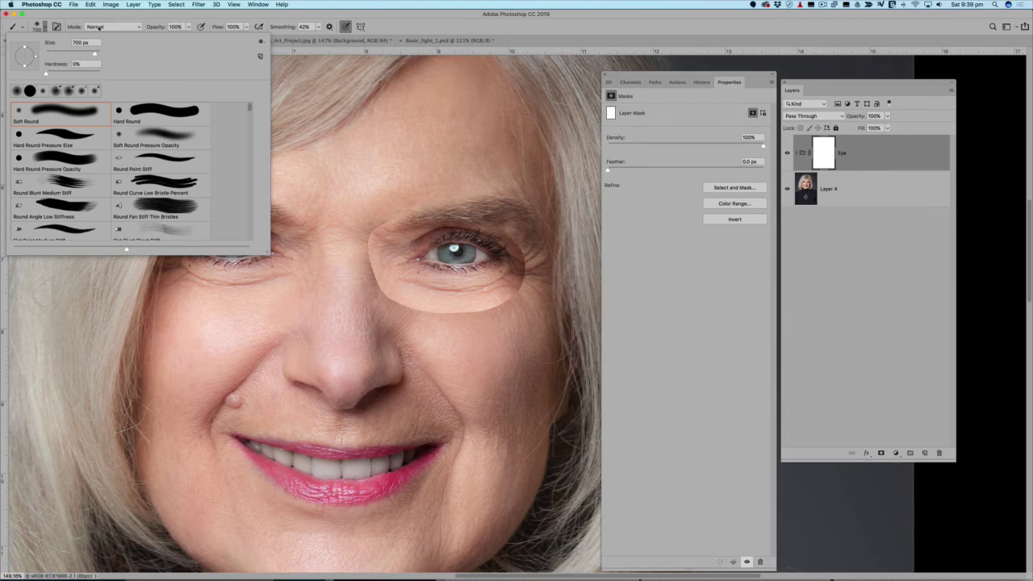
pyautogui.click(246, 29)
pyautogui.click(247, 28)
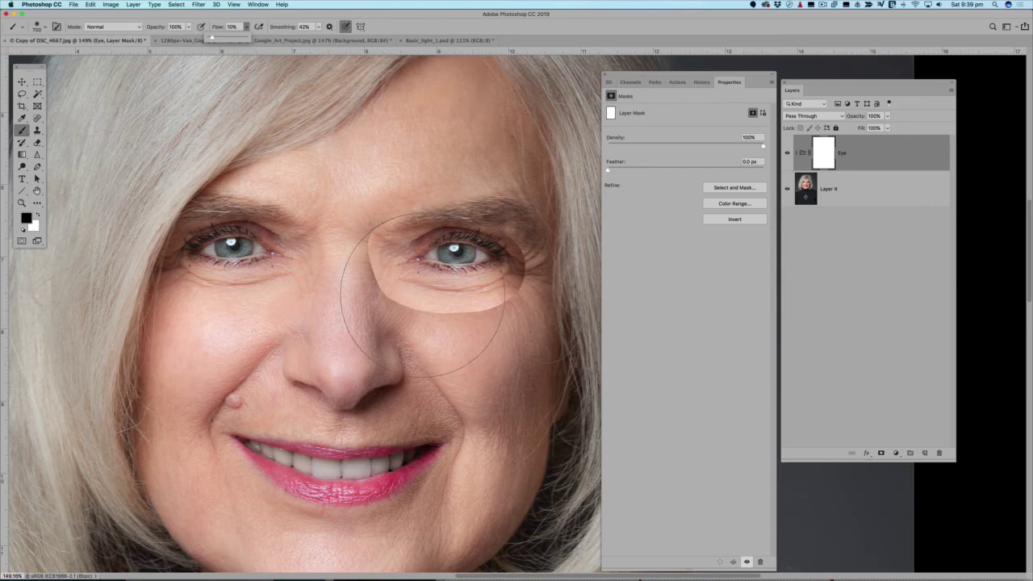
pyautogui.press('[')
pyautogui.press('[')
pyautogui.press('[')
pyautogui.press('[')
pyautogui.press('[')
pyautogui.press('[')
pyautogui.press('[')
pyautogui.press('[')
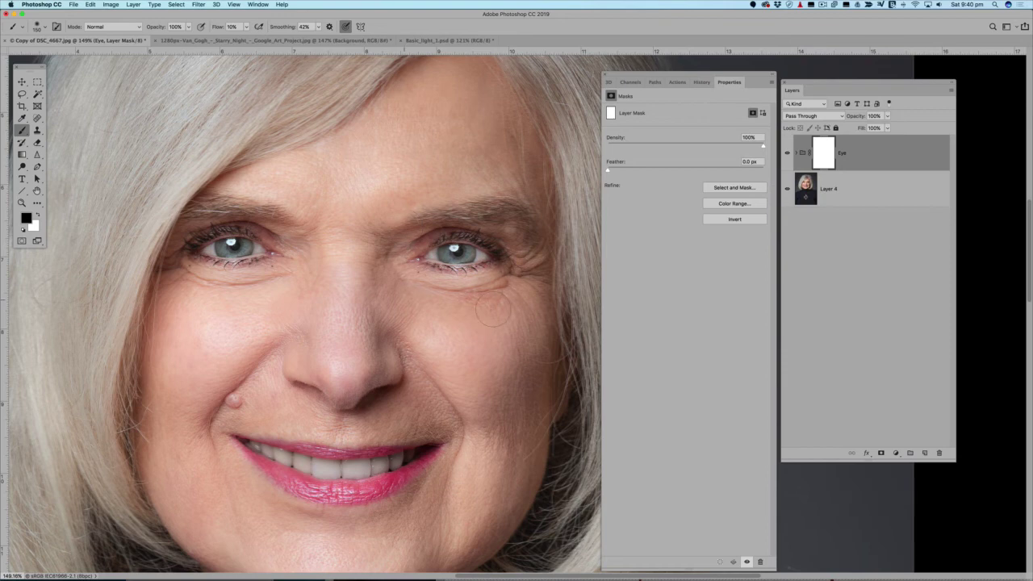
# - Paint black on the Eye mask around the right-eye patch, checking it against the original
pyautogui.moveTo(478, 315); pyautogui.dragTo(442, 325)
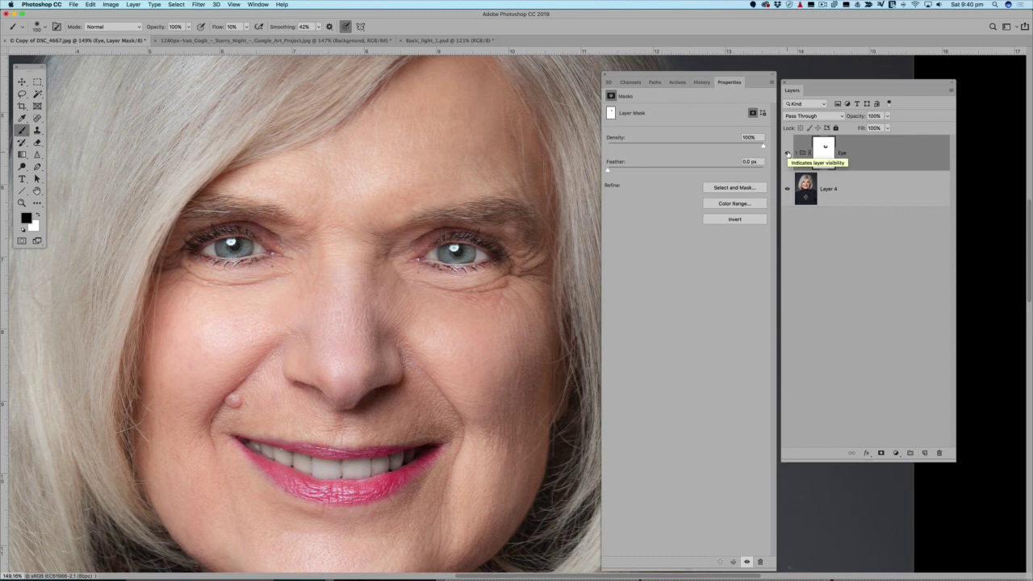
pyautogui.click(788, 153)
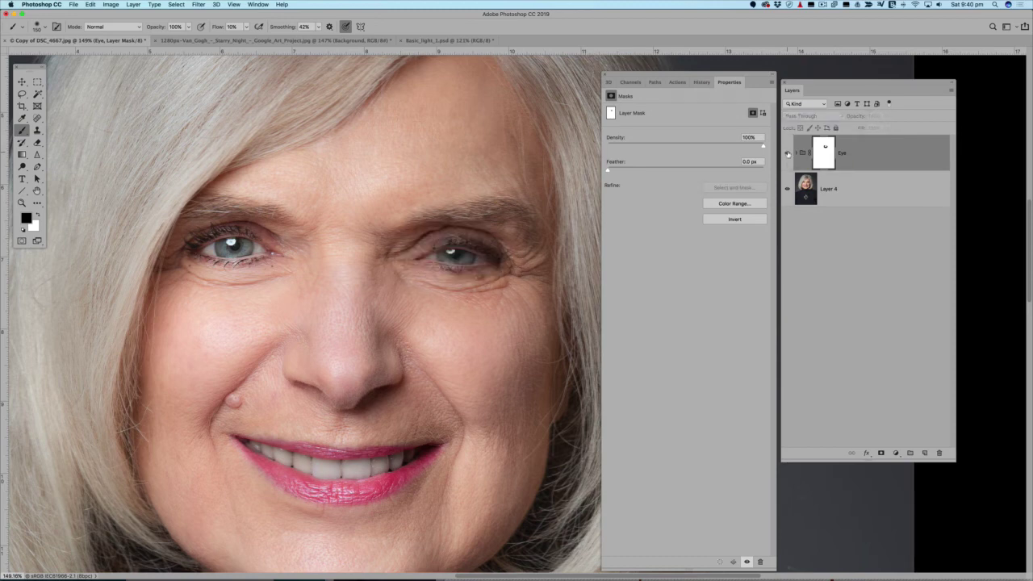
pyautogui.click(787, 153)
pyautogui.press('super+0')
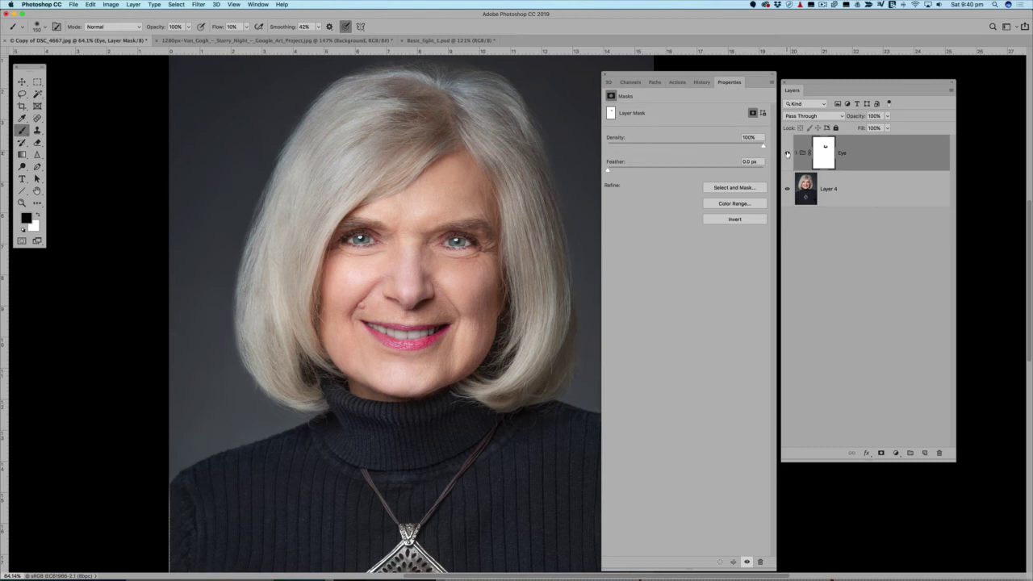
# - Toggle the Eye group off and on three times to compare, then bring up the adjustment layers list
pyautogui.click(788, 153)
pyautogui.click(788, 154)
pyautogui.click(788, 154)
pyautogui.click(788, 153)
pyautogui.click(788, 153)
pyautogui.click(788, 153)
pyautogui.click(896, 453)
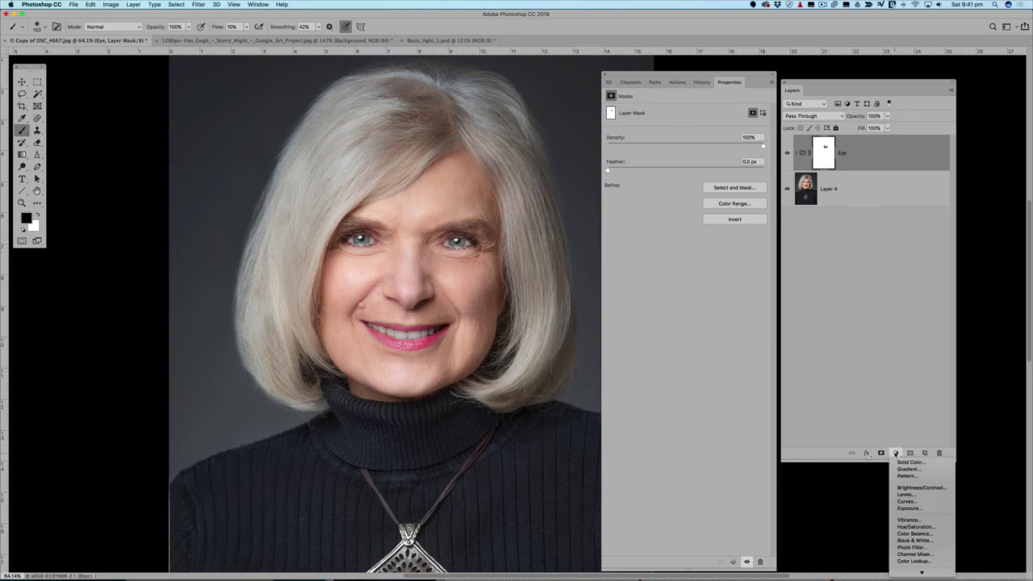
# - Add Curves 2 clipped to the Eye group with a midtone point at input 140, output 133
pyautogui.click(906, 502)
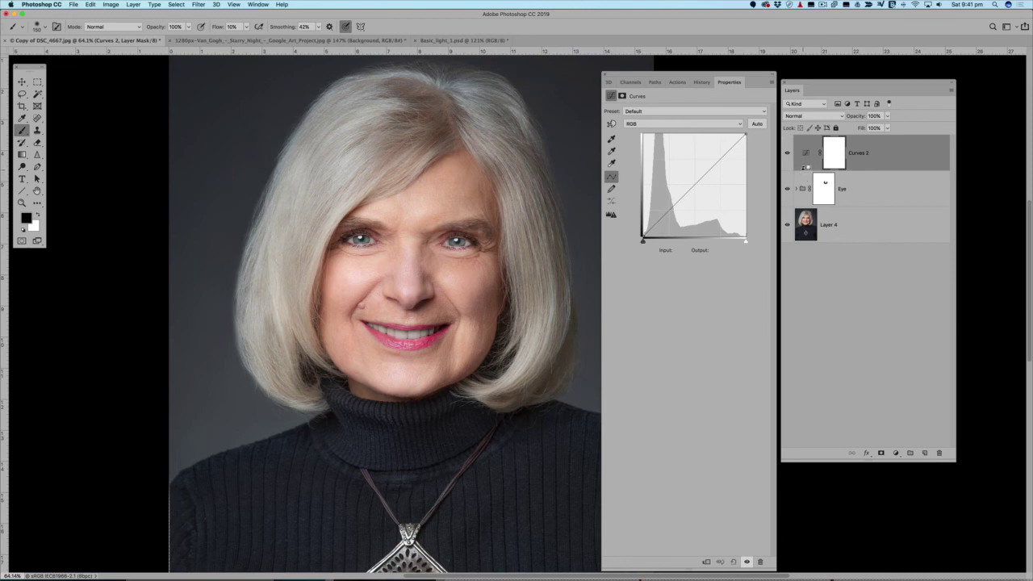
pyautogui.keyDown('alt'); pyautogui.click(805, 168); pyautogui.keyUp('alt')
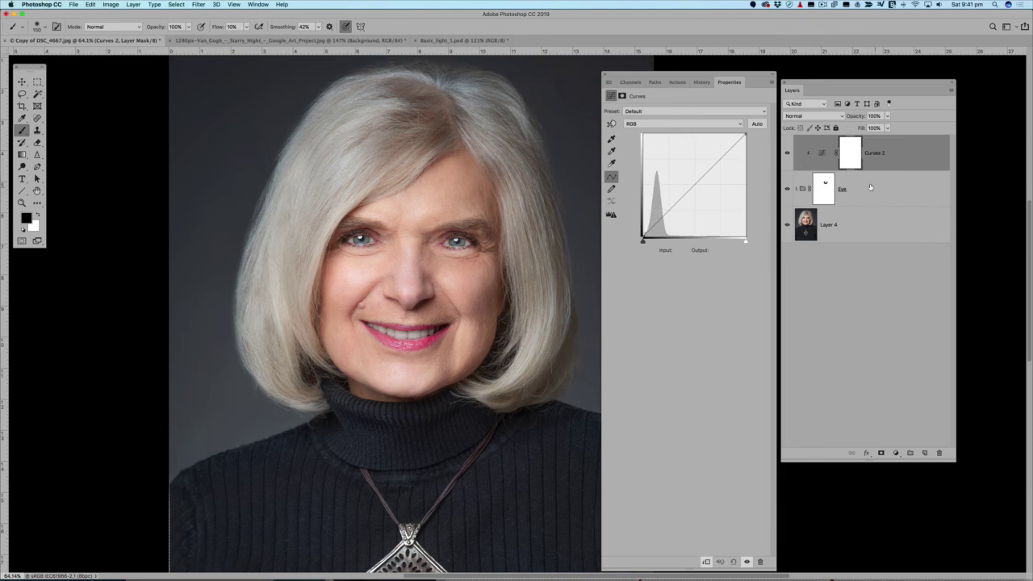
pyautogui.click(698, 184)
pyautogui.moveTo(697, 183); pyautogui.dragTo(699, 182)
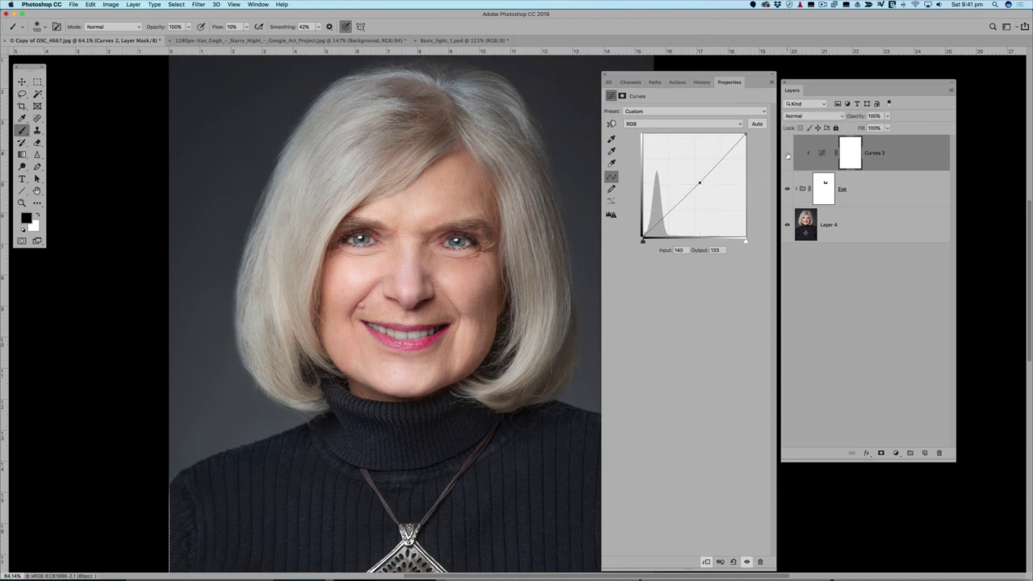
pyautogui.click(787, 155)
pyautogui.scroll(-1, 384, 313)
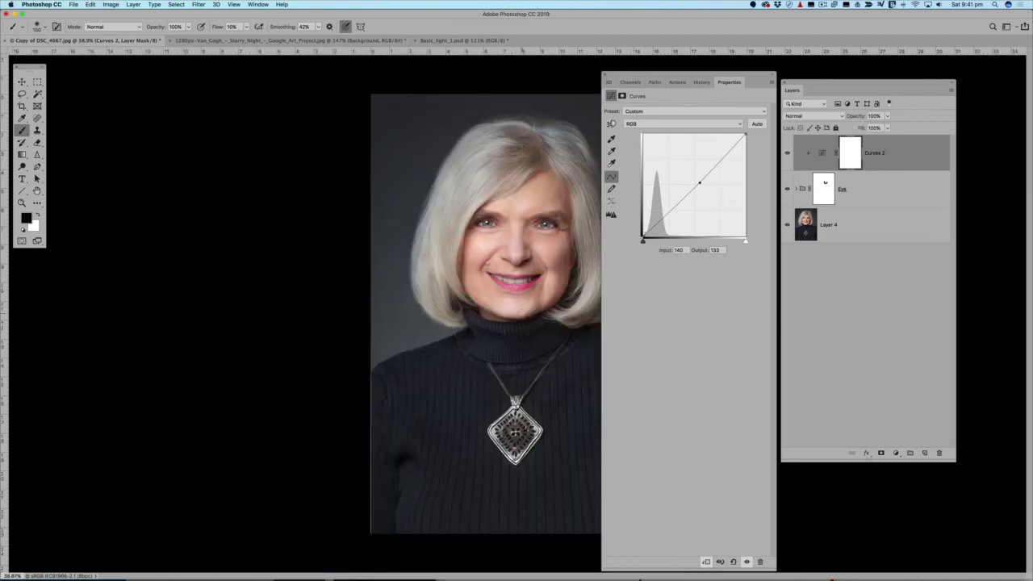
pyautogui.scroll(3, 518, 288)
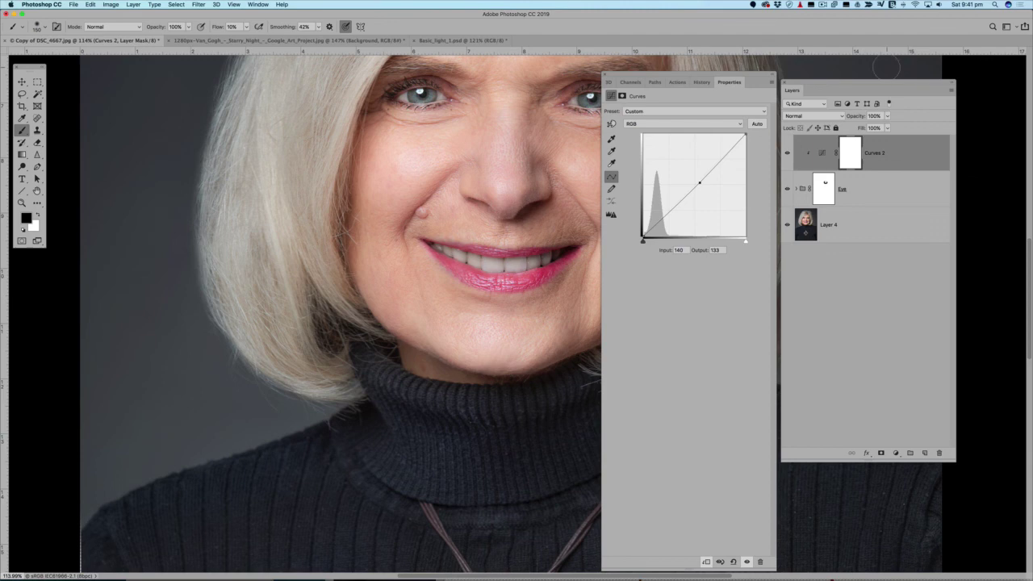
# - Move the Layers and Properties panels to the right, off the face
pyautogui.moveTo(875, 82); pyautogui.dragTo(923, 63)
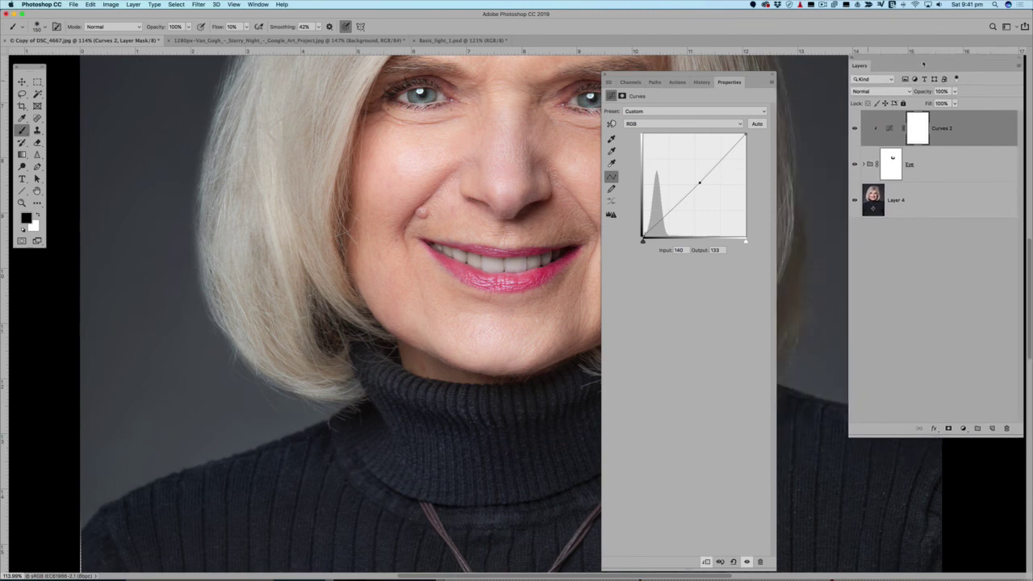
pyautogui.moveTo(735, 73); pyautogui.dragTo(809, 53)
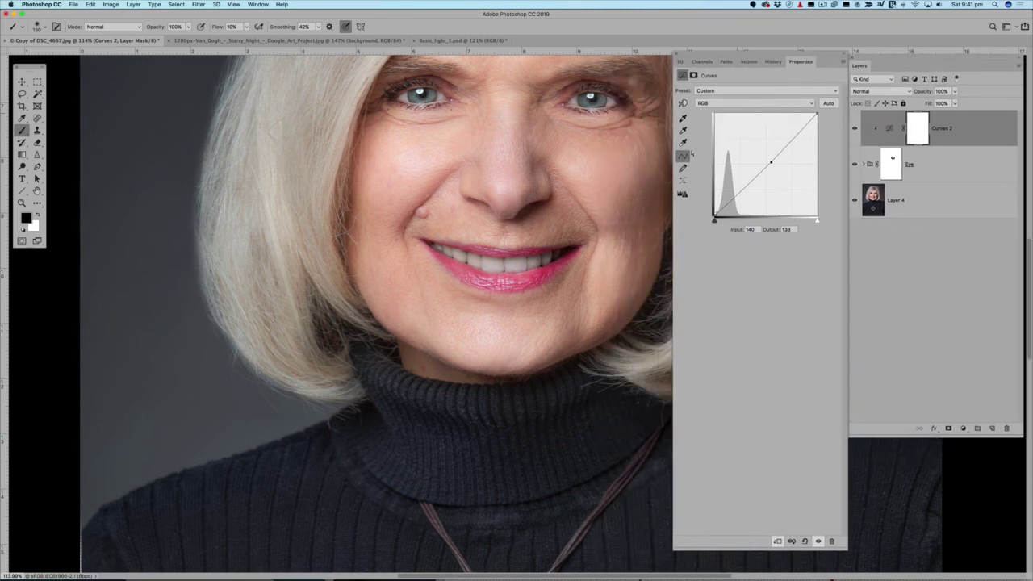
pyautogui.hscroll(3, 599, 169)
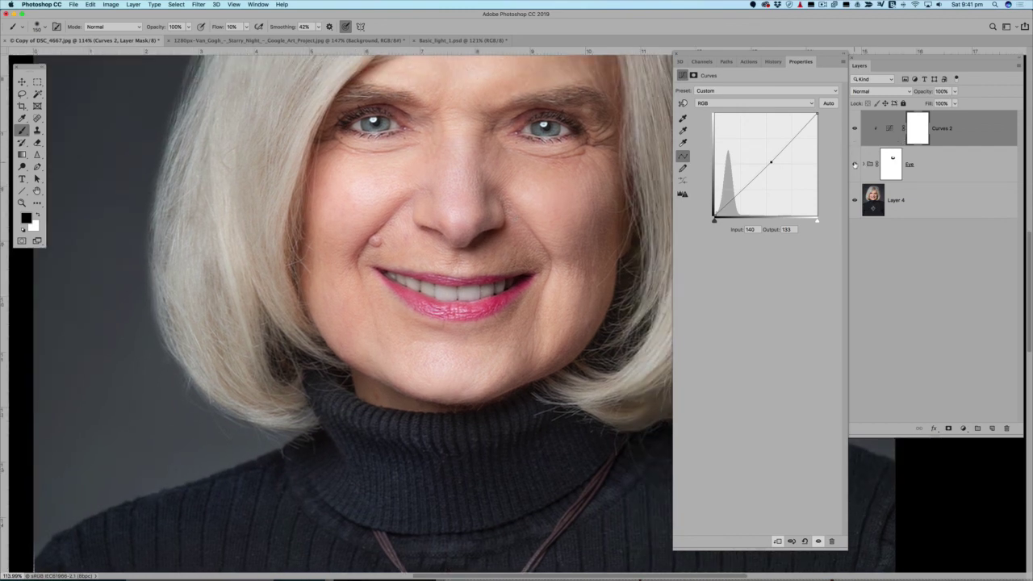
# - Alt-toggle Layer 4 repeatedly to compare the original portrait with the retouched eye
pyautogui.keyDown('alt'); pyautogui.click(854, 199); pyautogui.keyUp('alt')
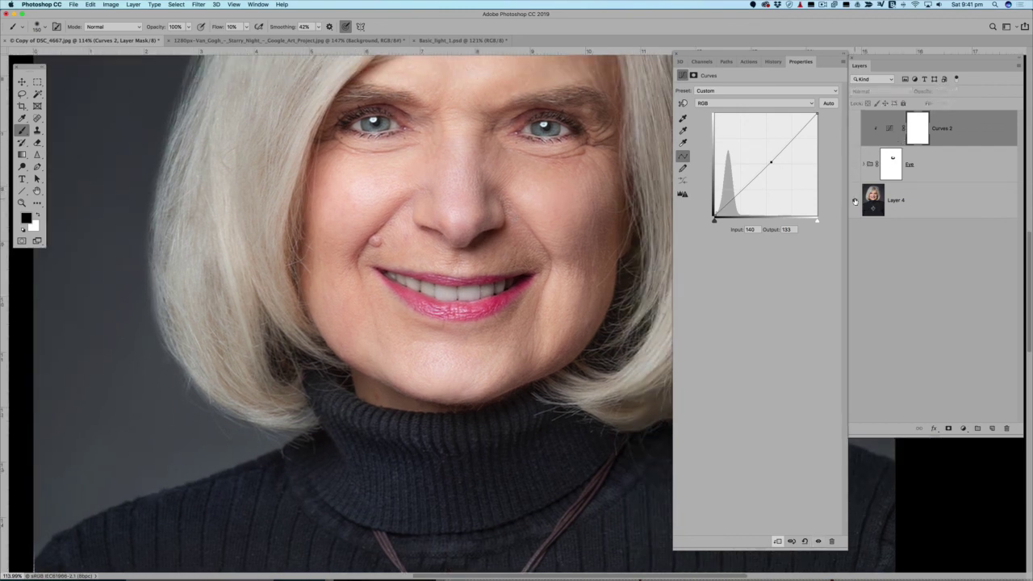
pyautogui.keyDown('alt'); pyautogui.click(854, 200); pyautogui.keyUp('alt')
pyautogui.keyDown('alt'); pyautogui.click(854, 200); pyautogui.keyUp('alt')
pyautogui.keyDown('alt'); pyautogui.click(854, 200); pyautogui.keyUp('alt')
pyautogui.keyDown('alt'); pyautogui.click(854, 201); pyautogui.keyUp('alt')
pyautogui.keyDown('alt'); pyautogui.click(854, 200); pyautogui.keyUp('alt')
pyautogui.keyDown('alt'); pyautogui.click(854, 200); pyautogui.keyUp('alt')
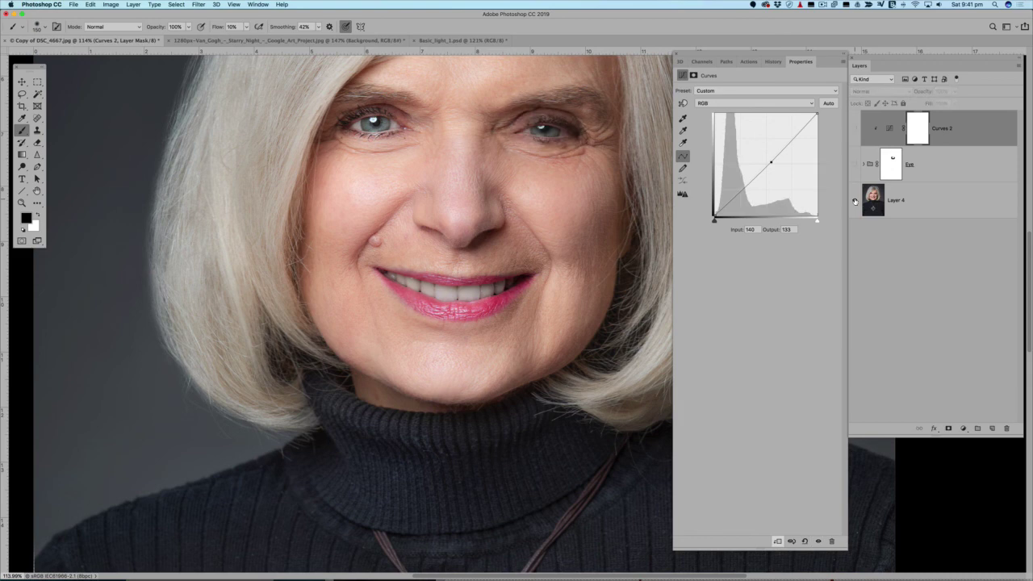